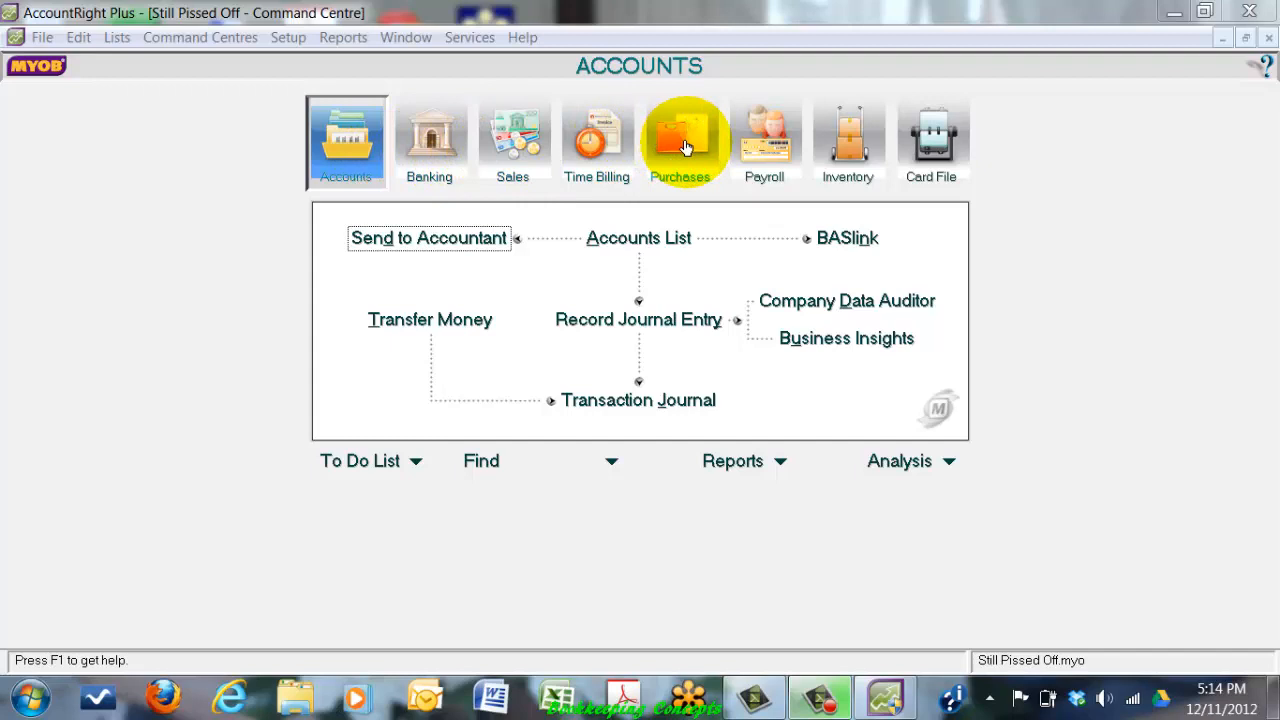
Start a new sales invoice for the customer Can of Worms Pty Ltd
left_click(512, 150)
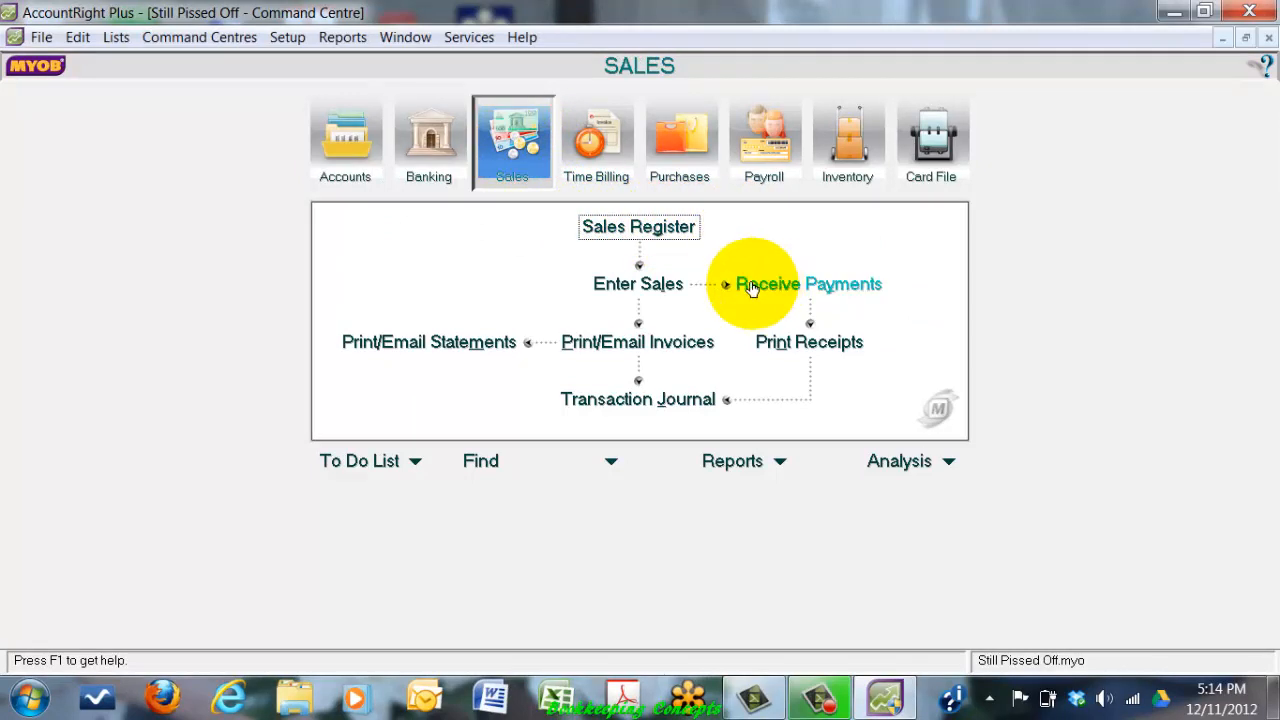
left_click(638, 285)
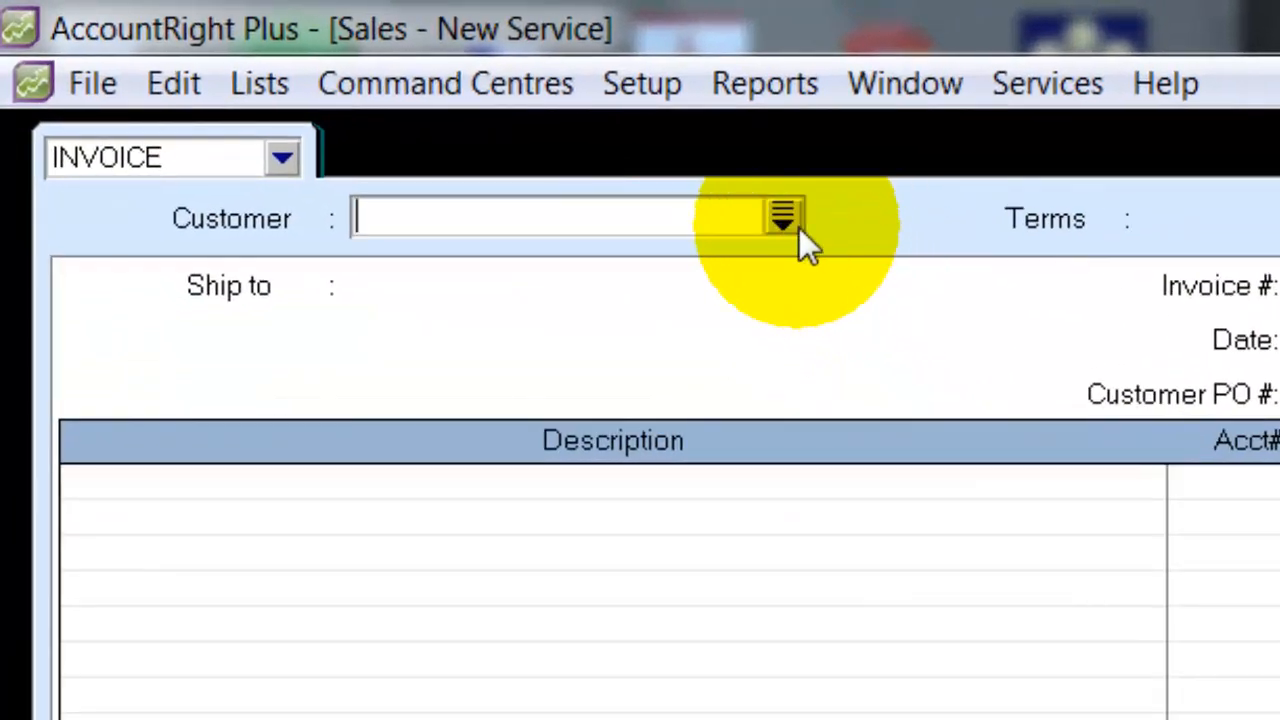
left_click(790, 225)
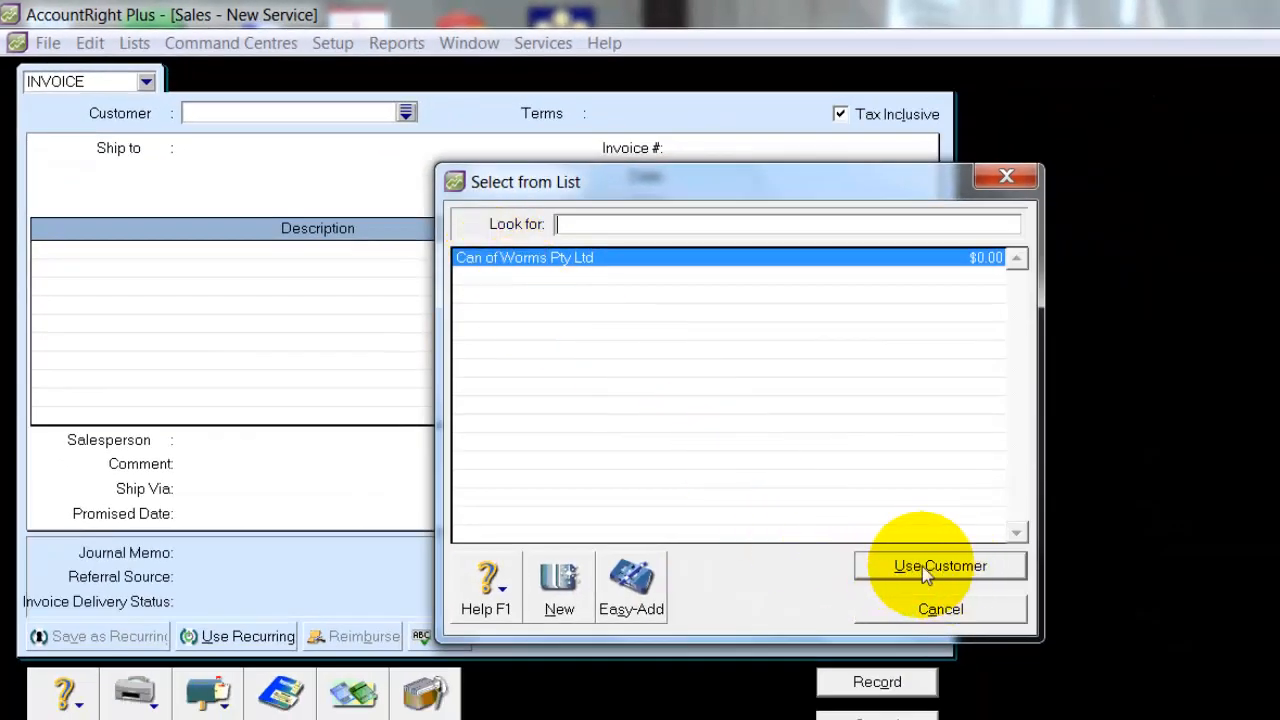
left_click(922, 566)
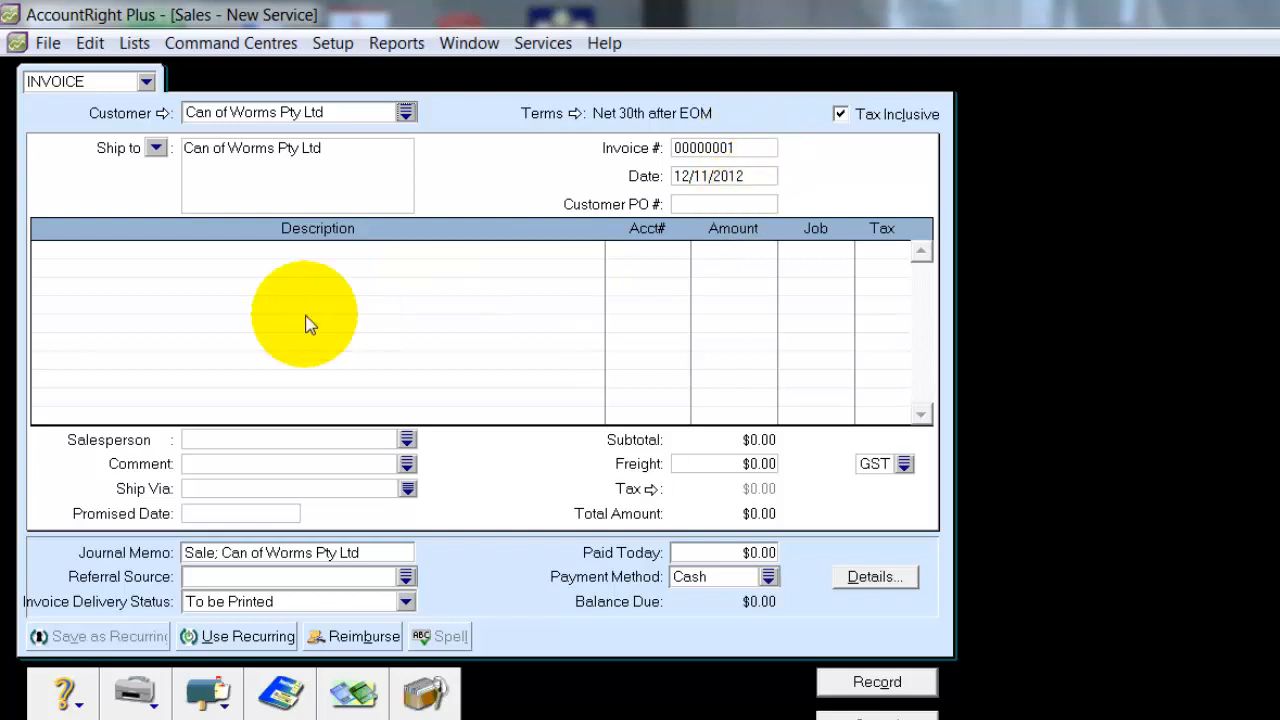
Enter an invoice line described "Bookkeeping Concepts", allocated to income account 4-1100 Bookkeeping fees, with an amount of $200
left_click(58, 252)
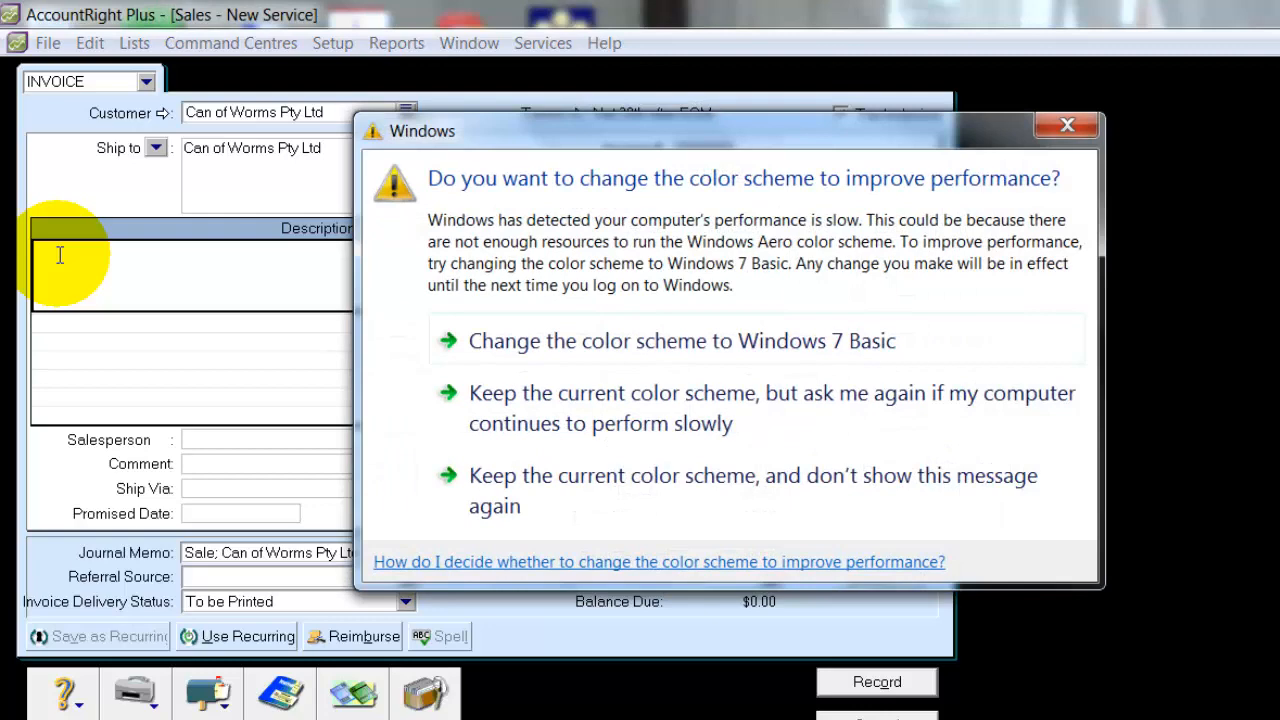
left_click(1067, 125)
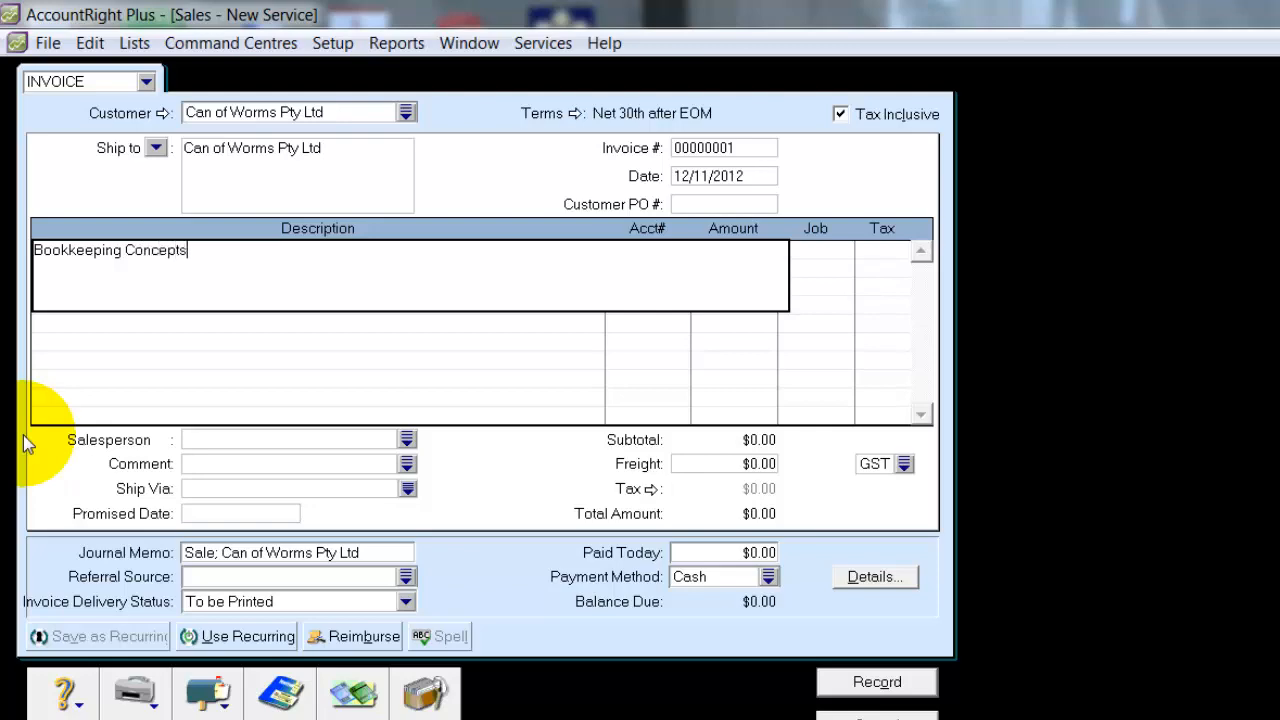
key("Tab")
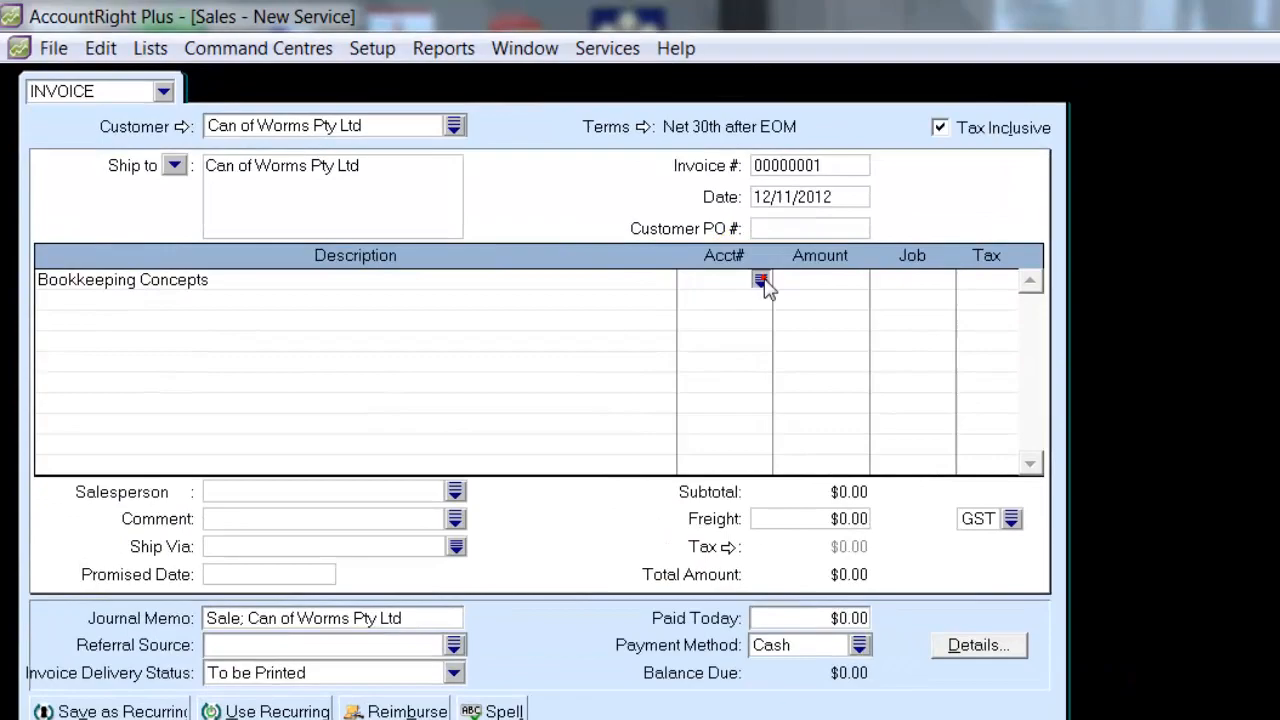
left_click(762, 282)
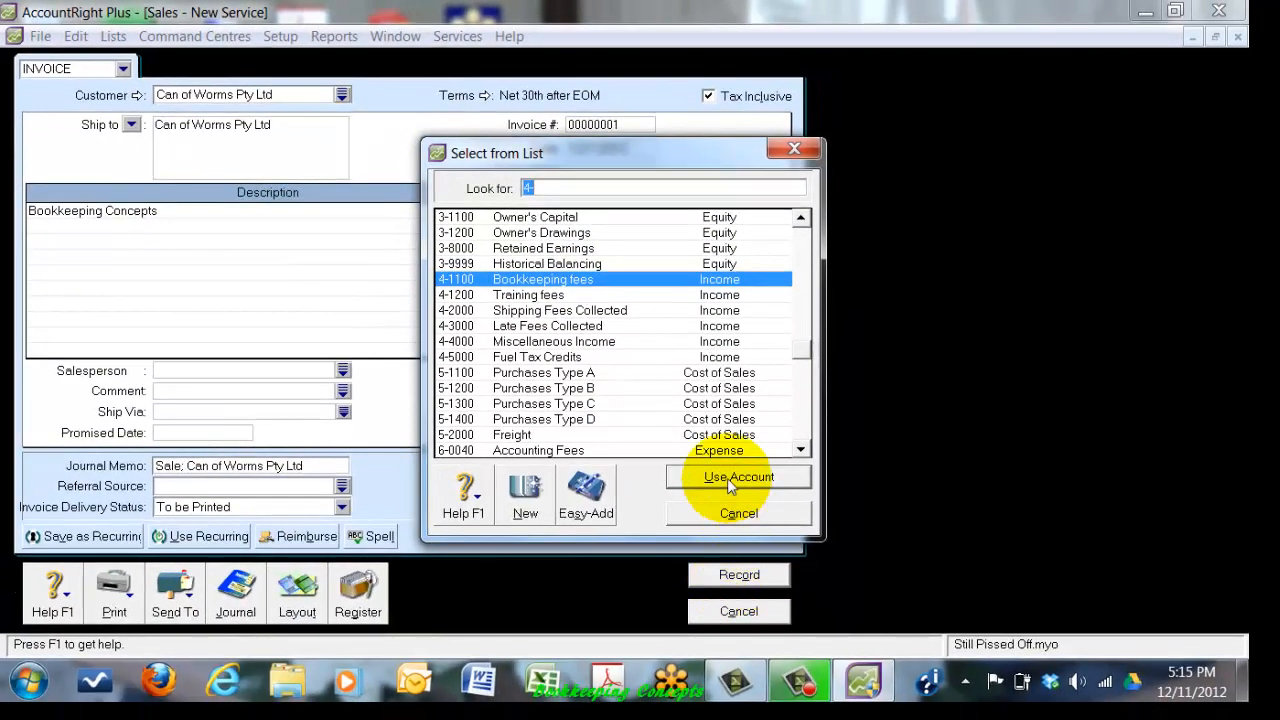
left_click(738, 477)
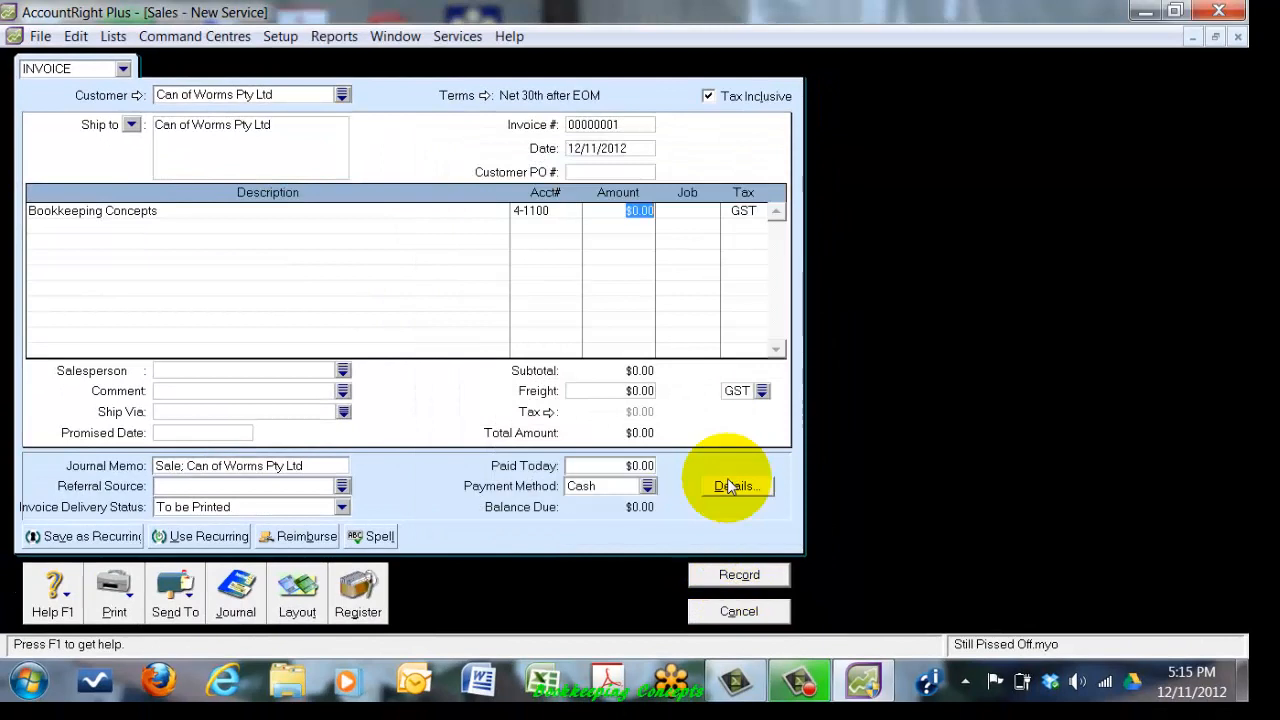
type("200")
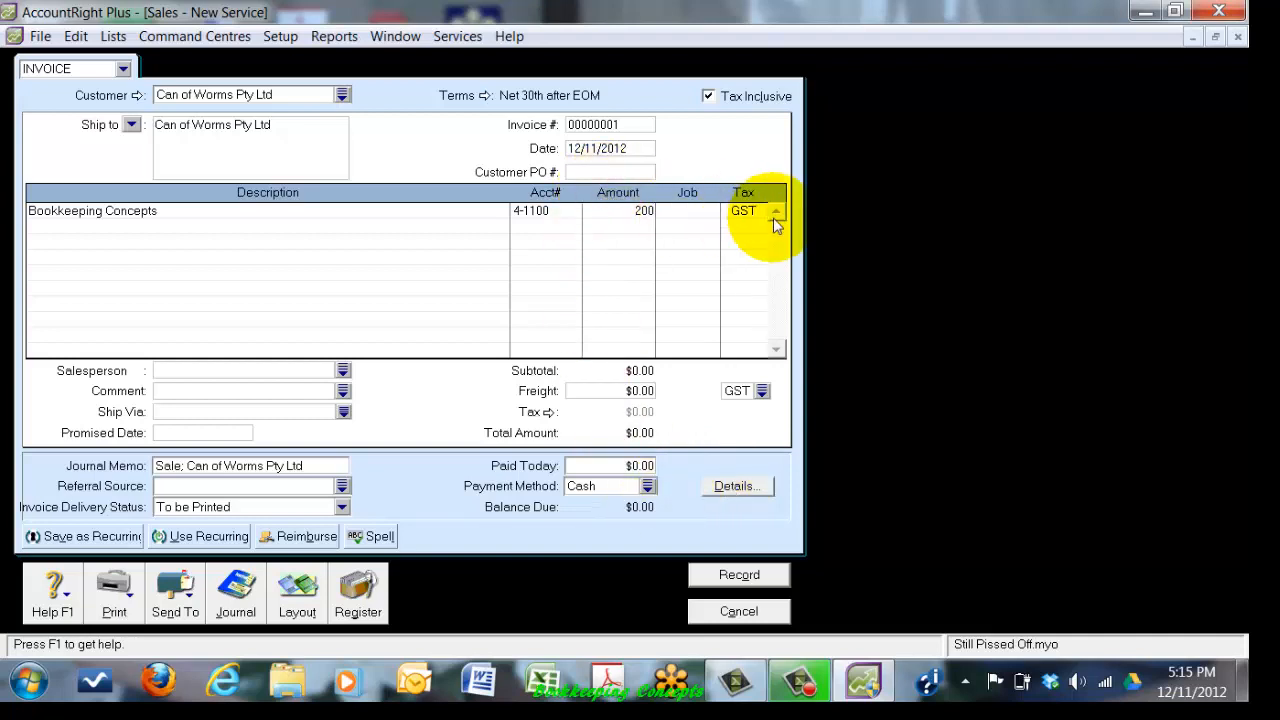
key("Tab")
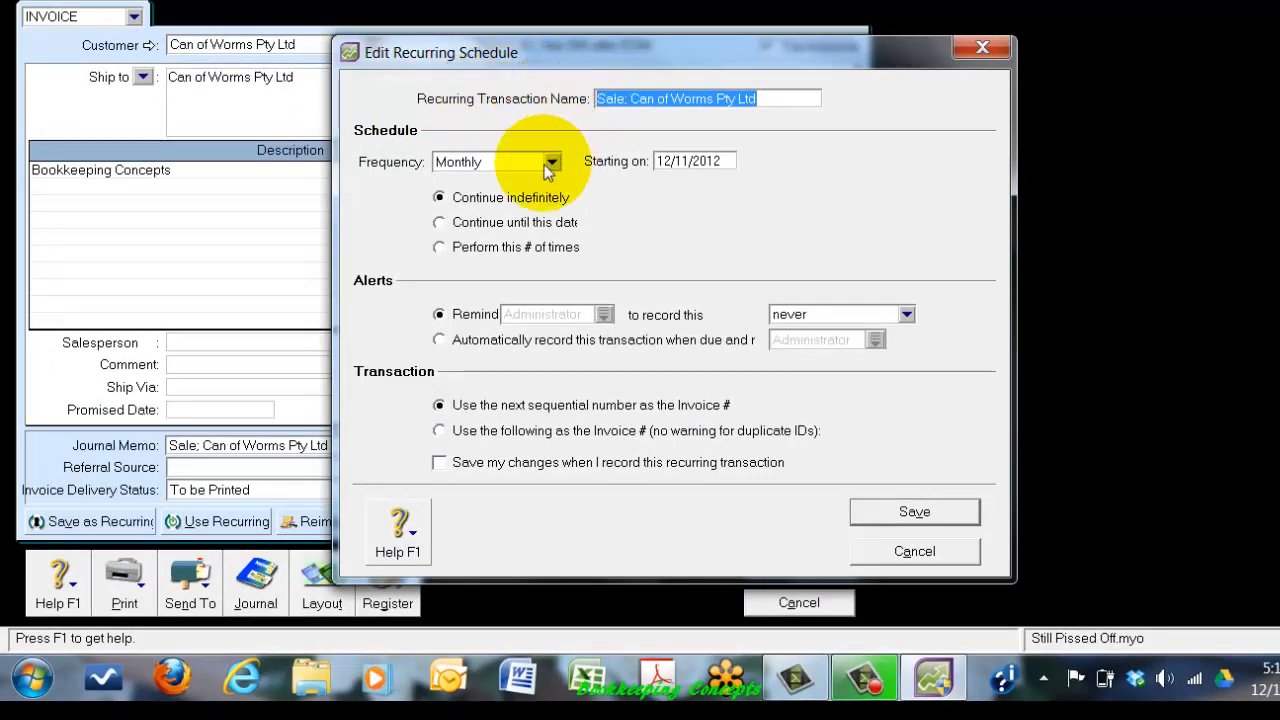
Rename the invoice's recurring transaction as "Can of Worms Pty Ltd" by removing the "Sale;" prefix
left_click(628, 100)
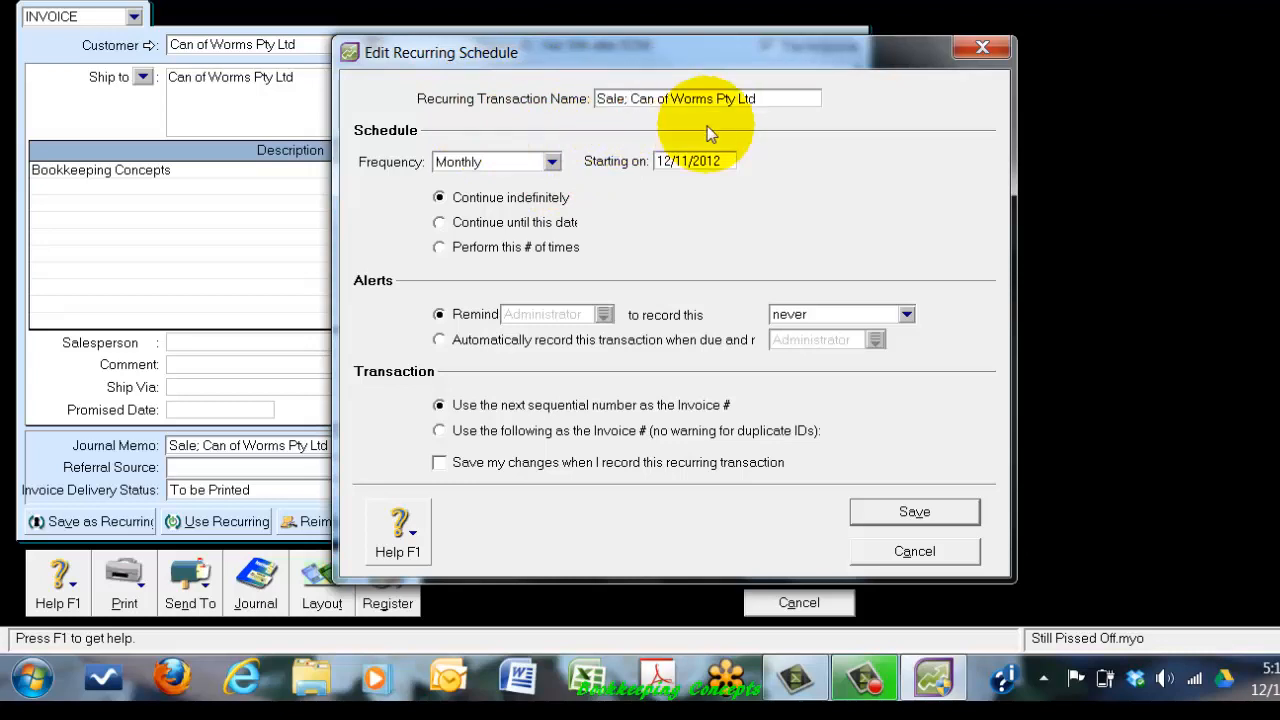
key("BackSpace")
key("BackSpace")
key("BackSpace")
key("BackSpace")
key("BackSpace")
key("BackSpace")
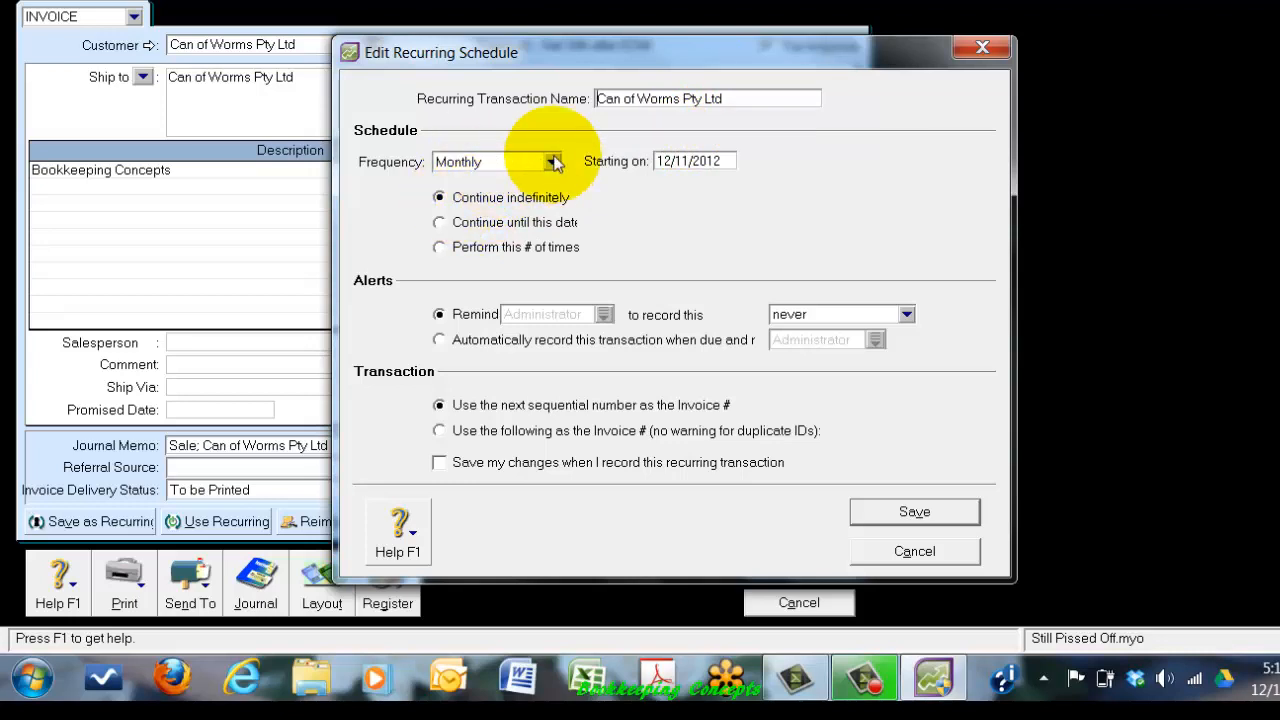
Review the frequency and reminder choices, keep Monthly and never, and save the recurring schedule
left_click(553, 162)
left_click(564, 133)
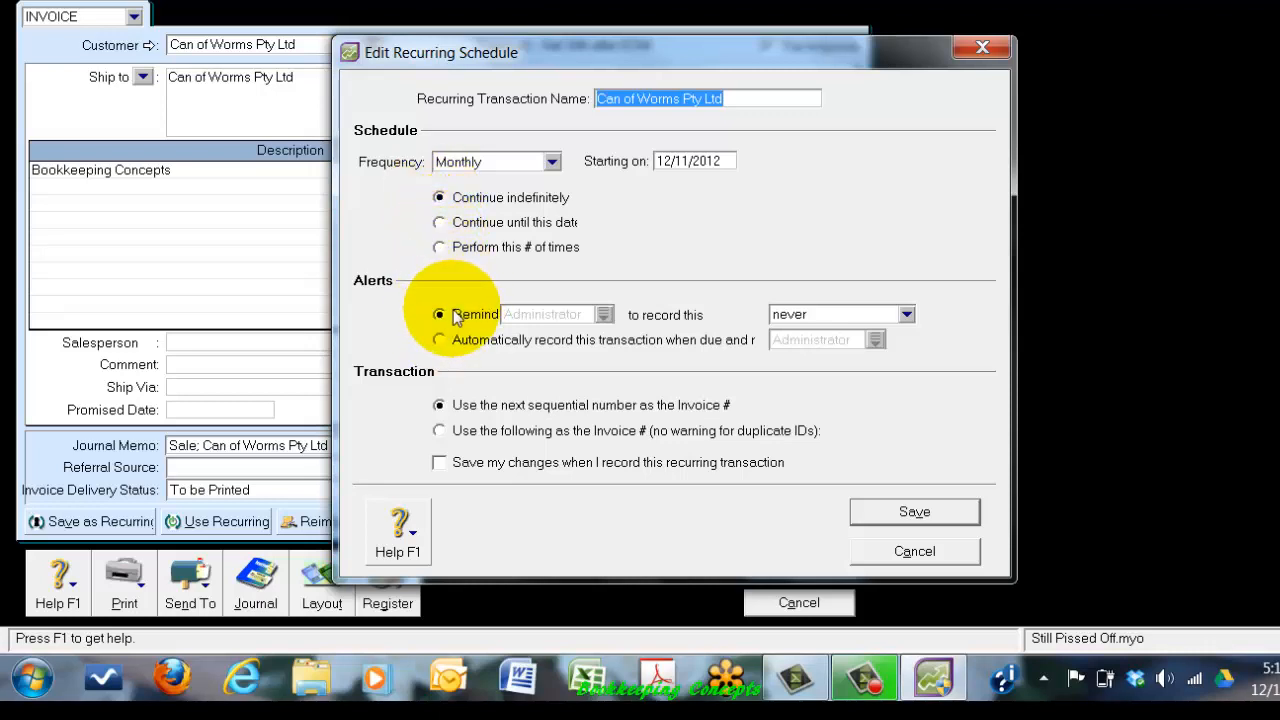
left_click(905, 315)
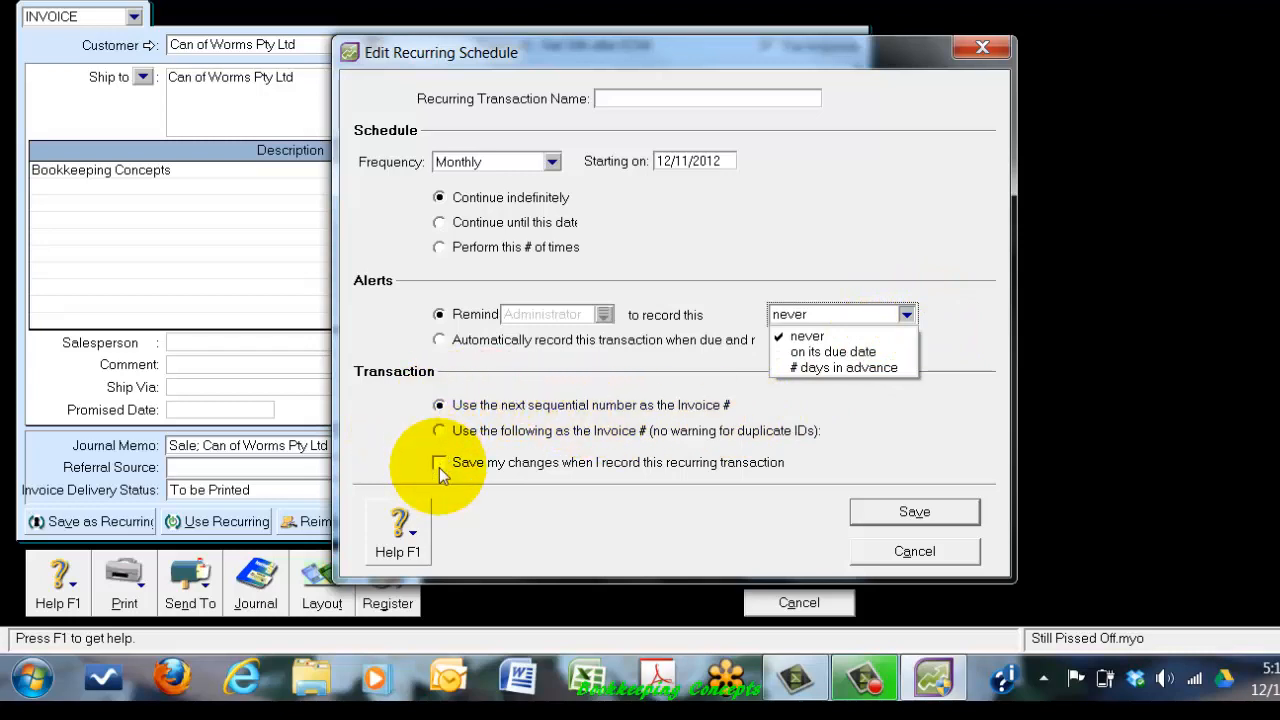
left_click(761, 218)
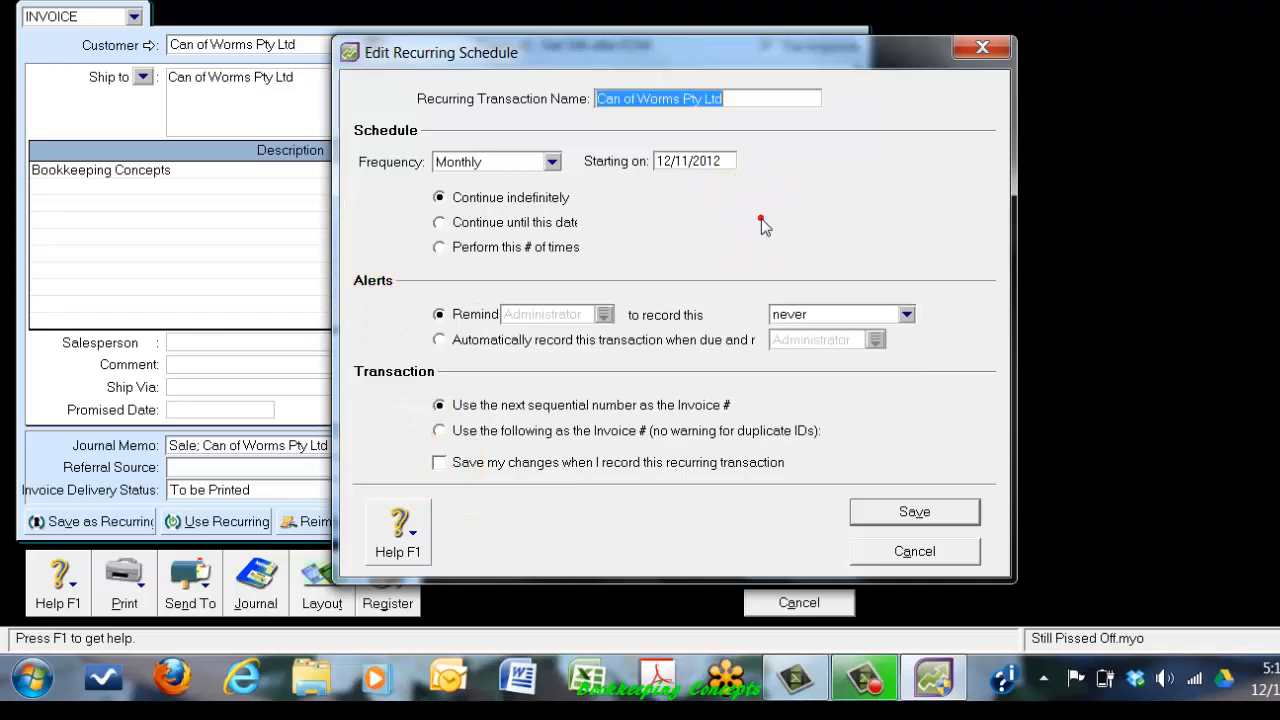
left_click(912, 512)
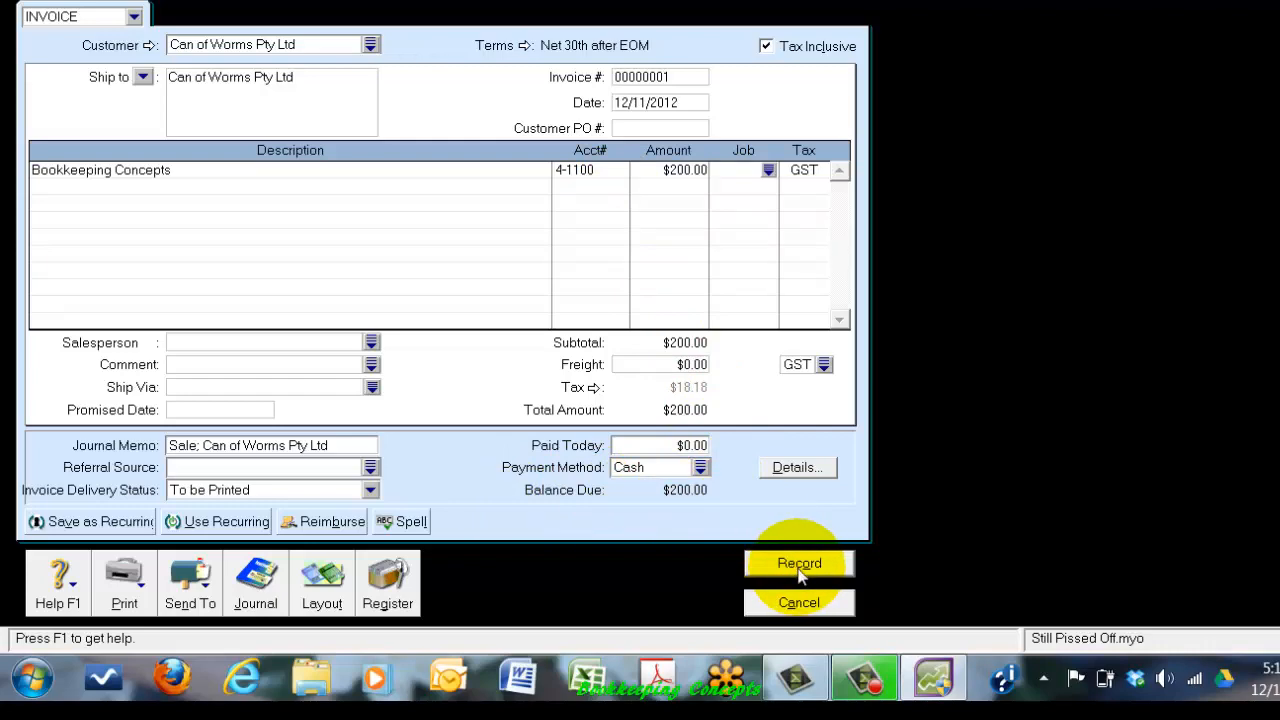
Record the Can of Worms Pty Ltd invoice and close the sales entry form
left_click(971, 49)
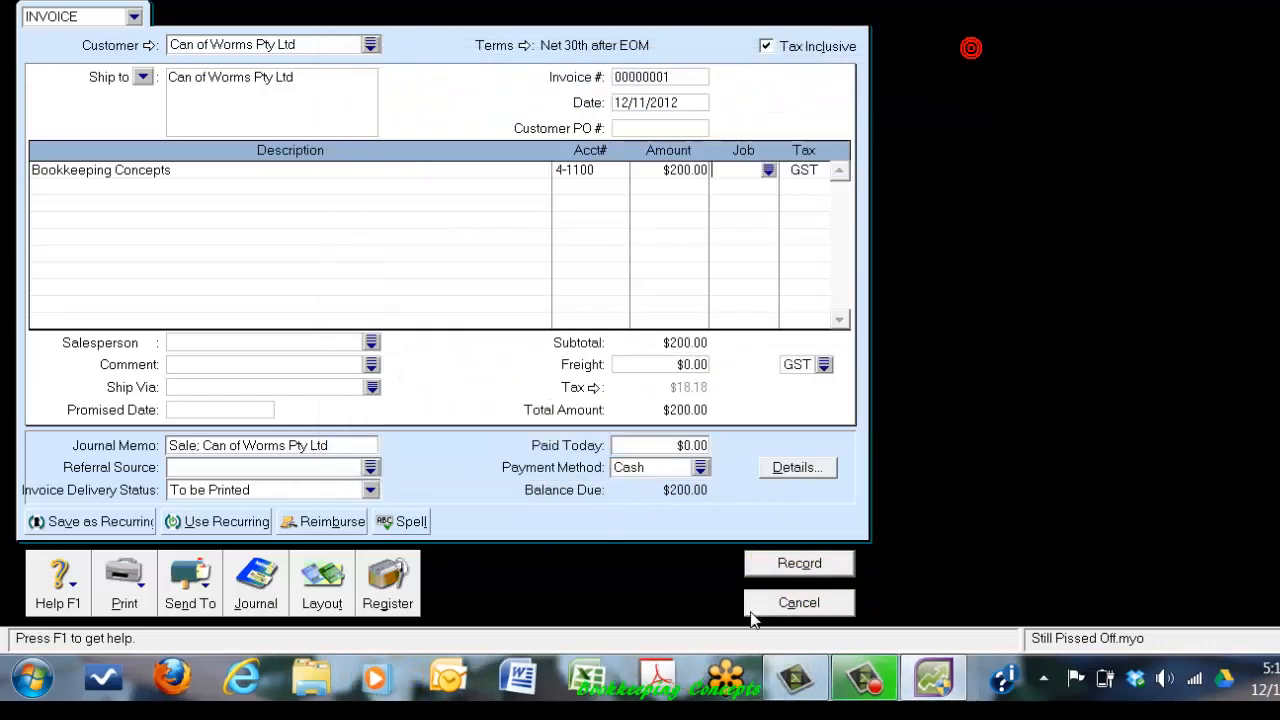
left_click(800, 566)
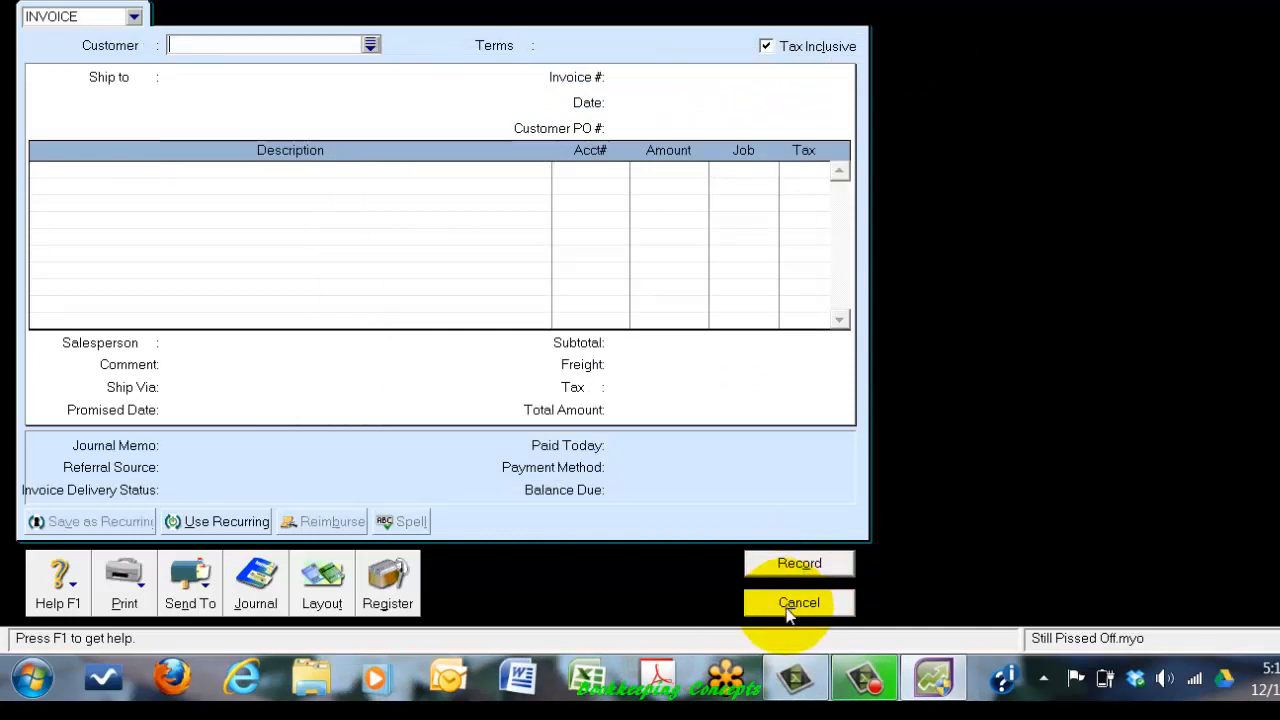
left_click(798, 603)
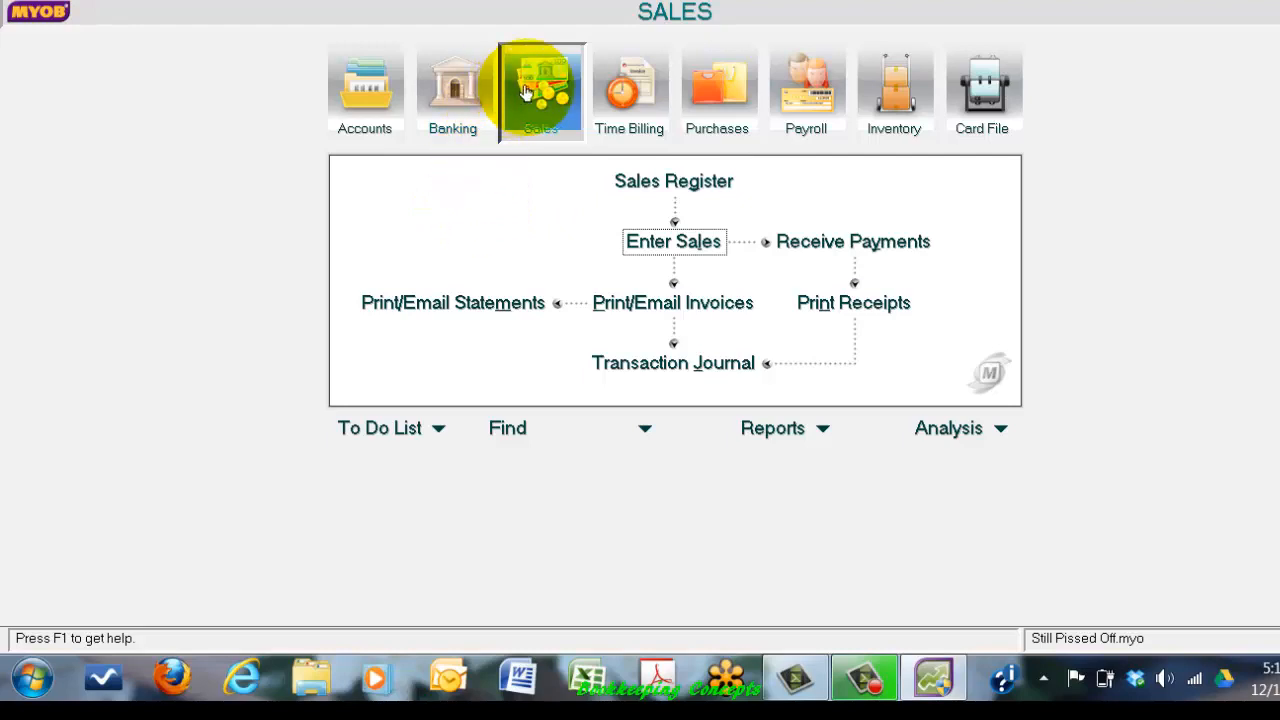
Start a new sale from the monthly recurring transaction Can of Worms Pty Ltd for $200.00
left_click(675, 248)
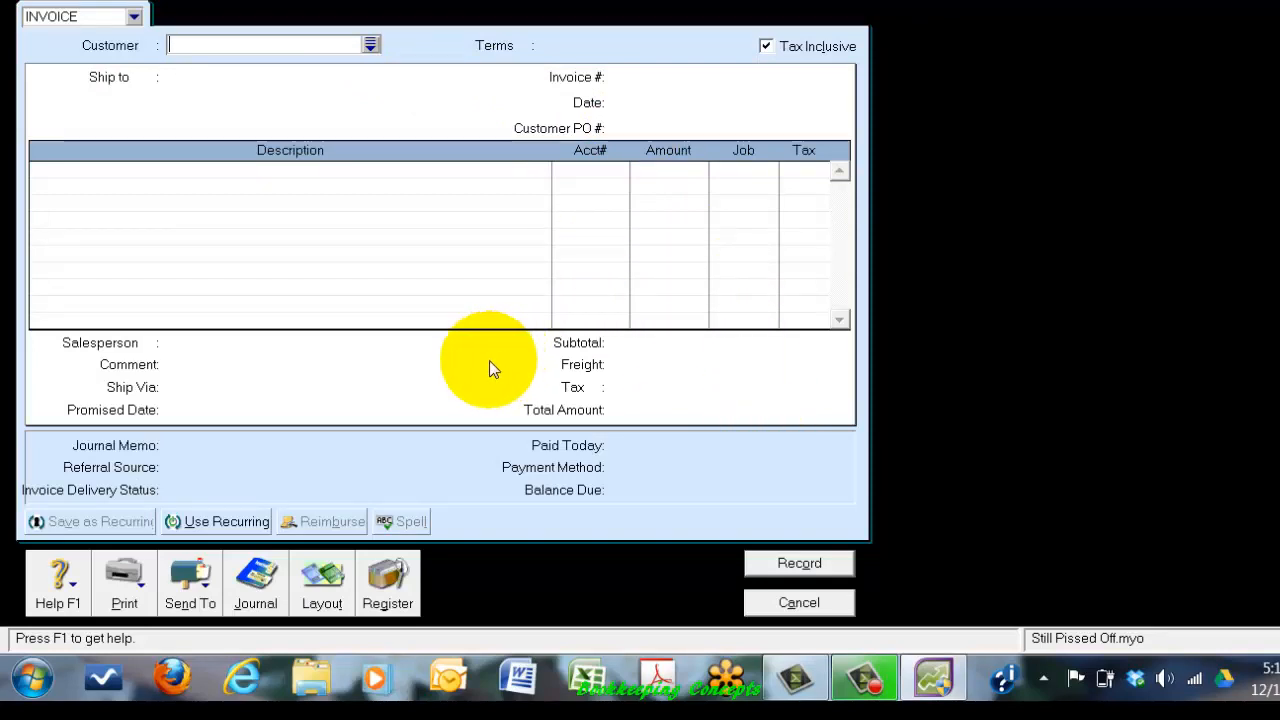
left_click(215, 522)
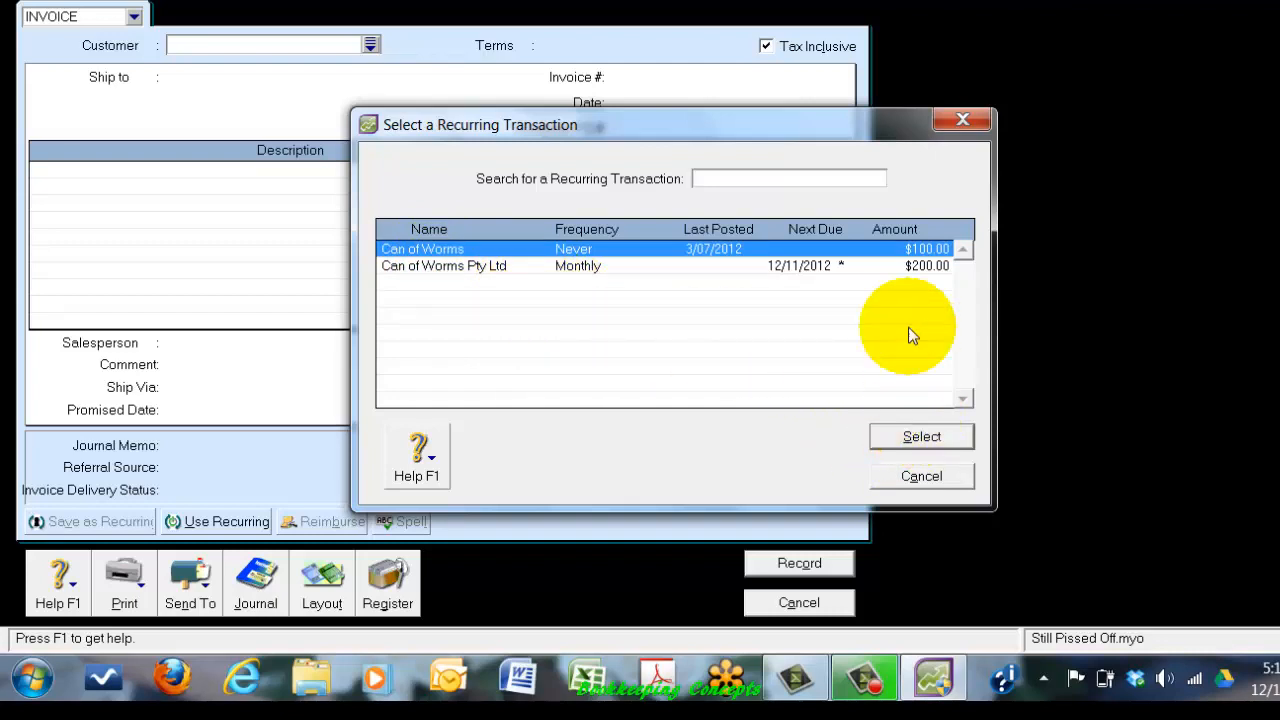
left_click(578, 267)
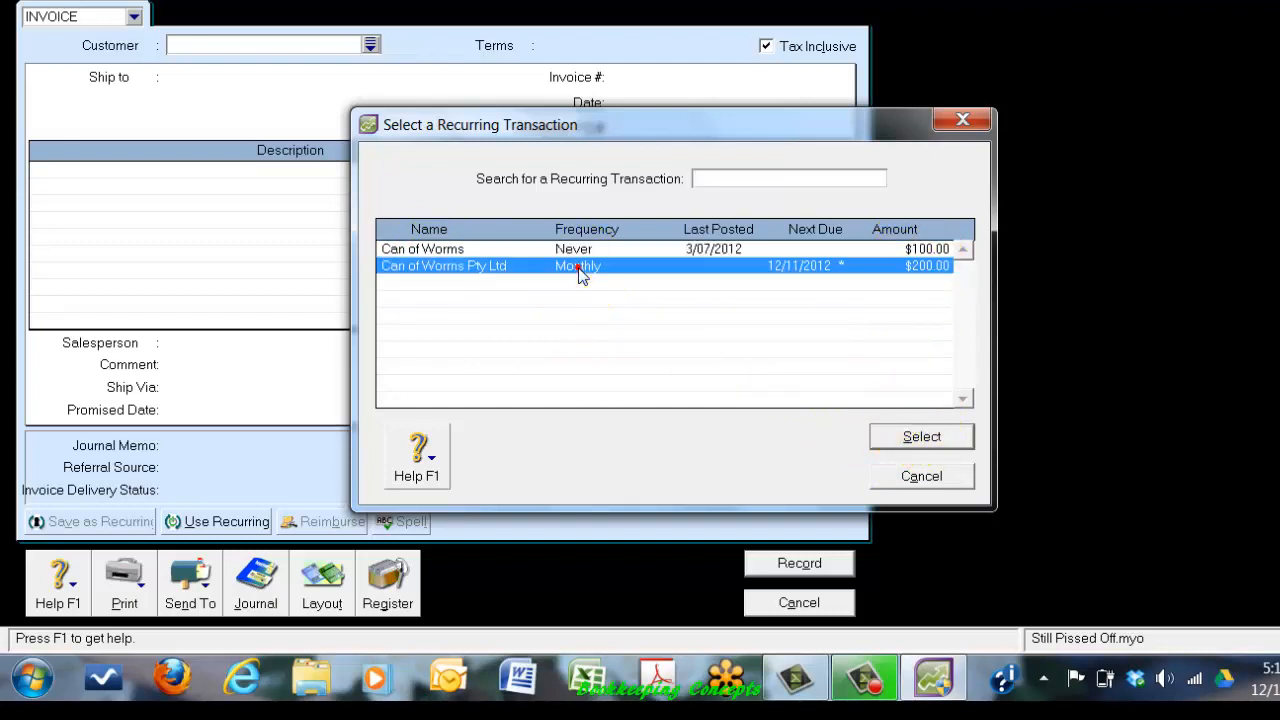
left_click(924, 447)
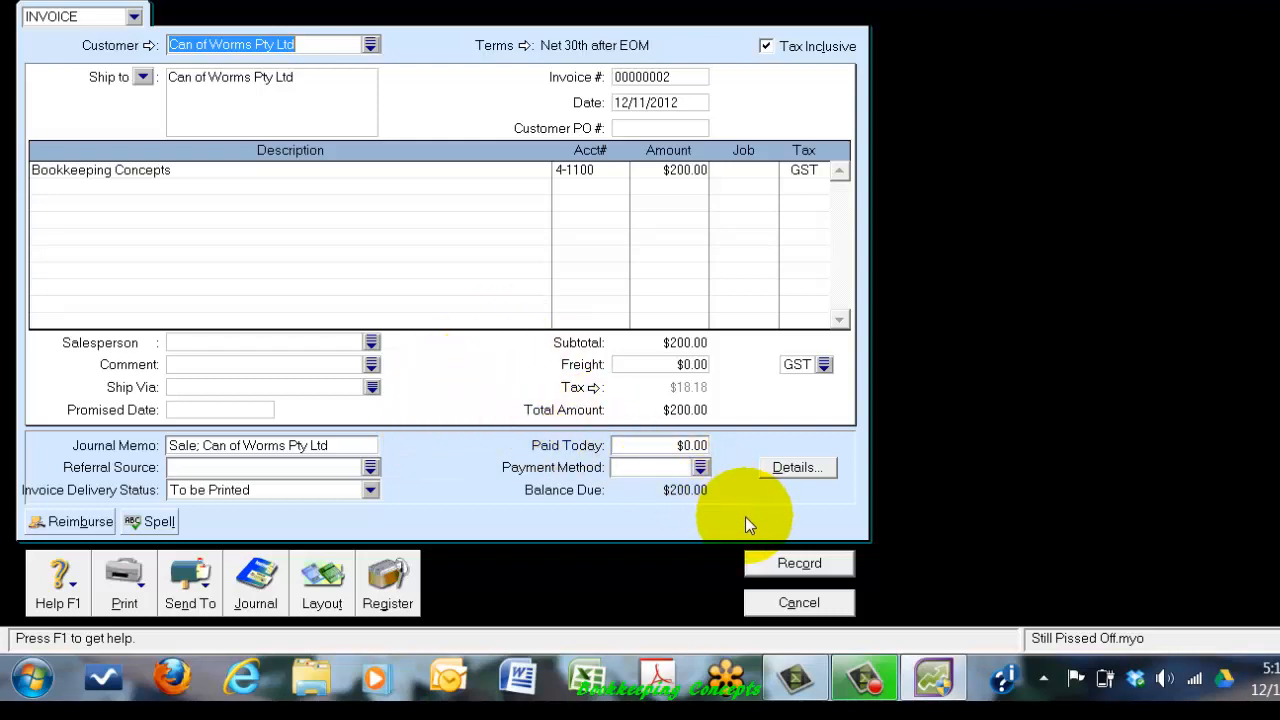
Check the invoice number and date on the recurring sale, record it, and close the sales entry form
left_click(631, 101)
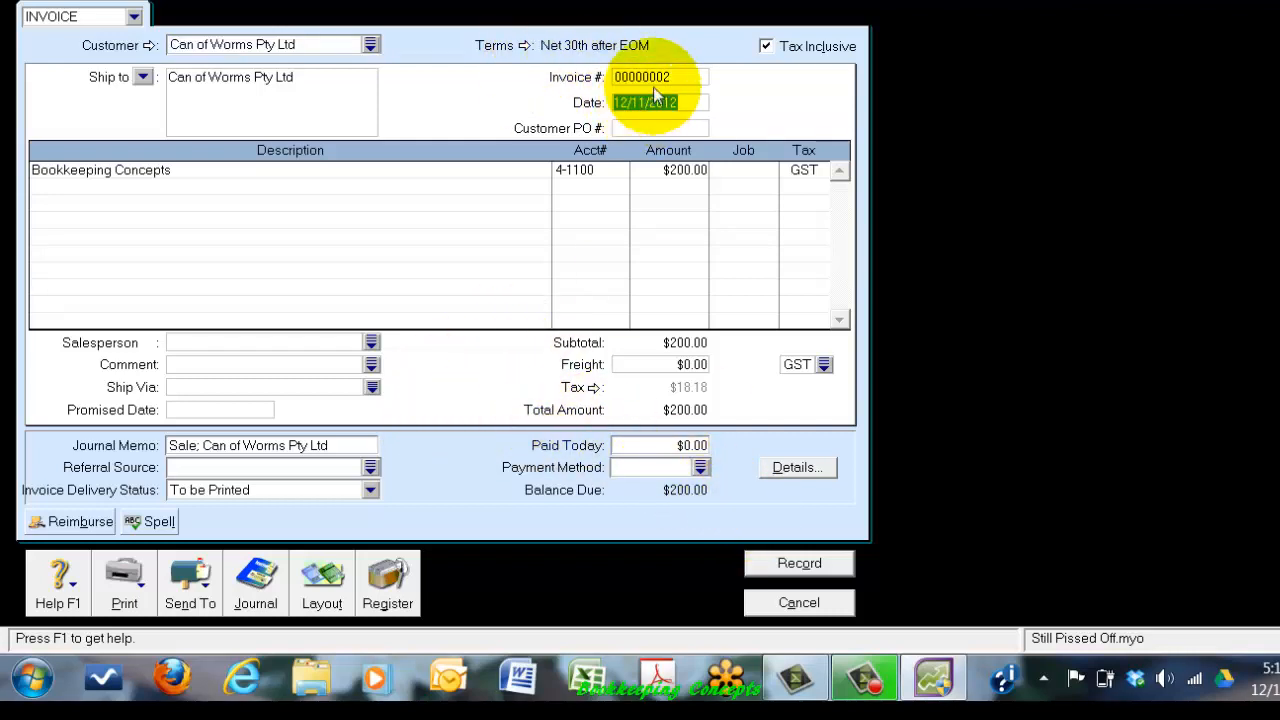
left_click(686, 75)
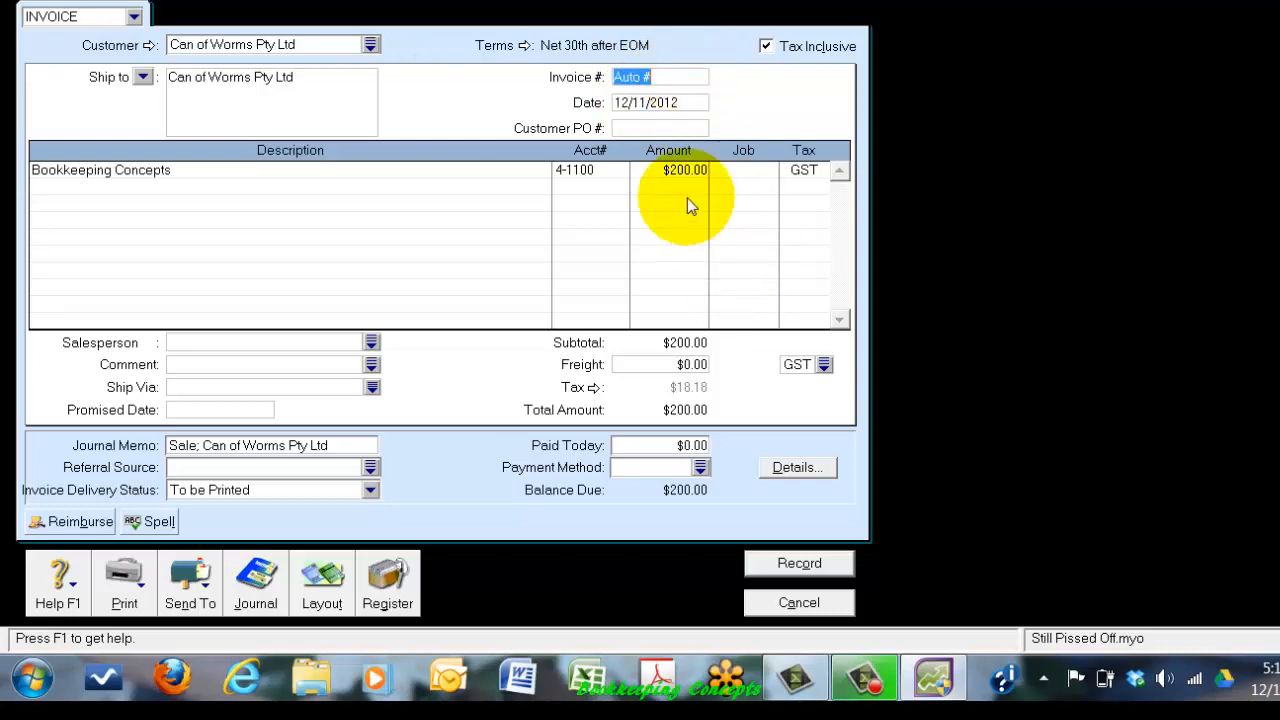
left_click(680, 102)
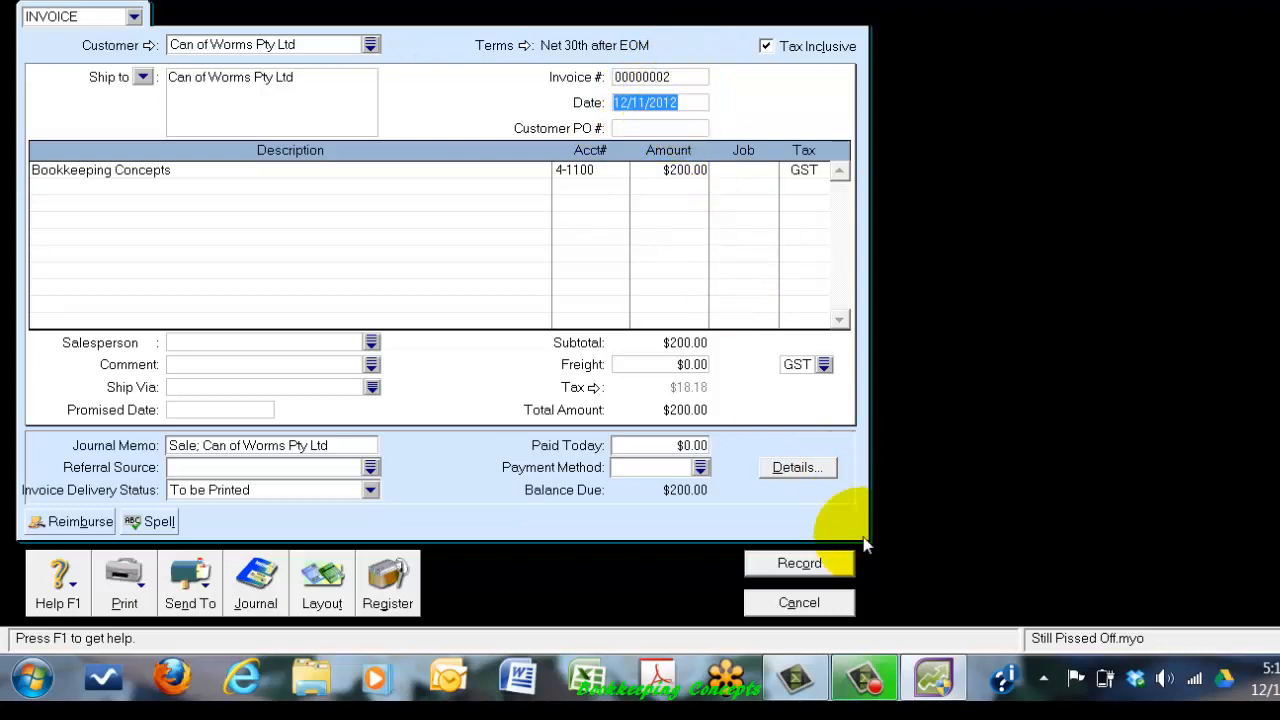
left_click(800, 568)
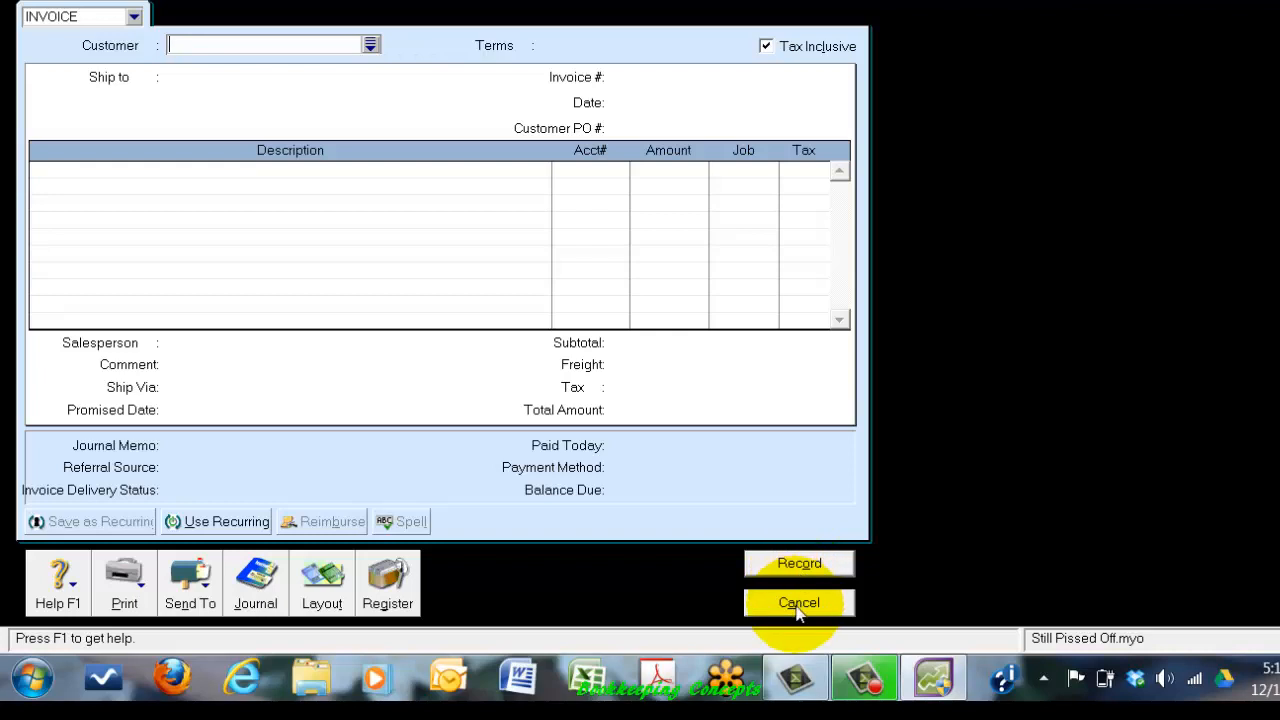
left_click(798, 603)
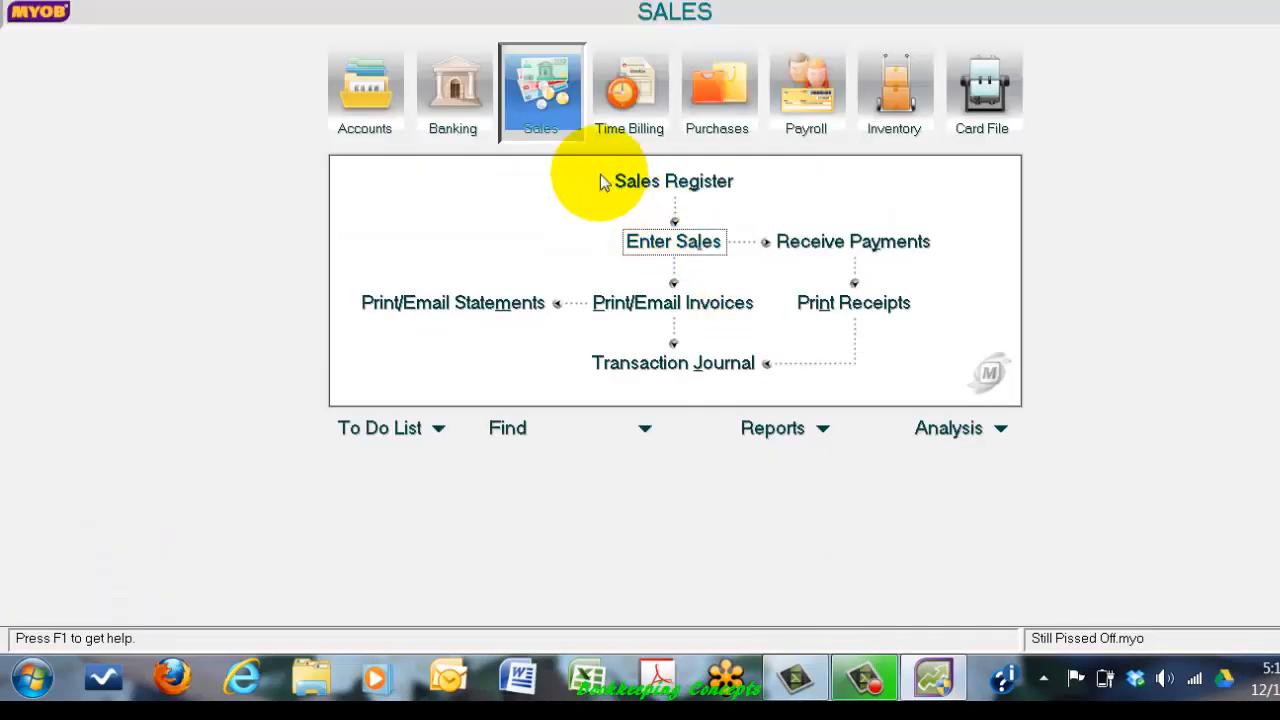
Start a new purchase bill for the supplier The Dodgy Brothers
left_click(712, 97)
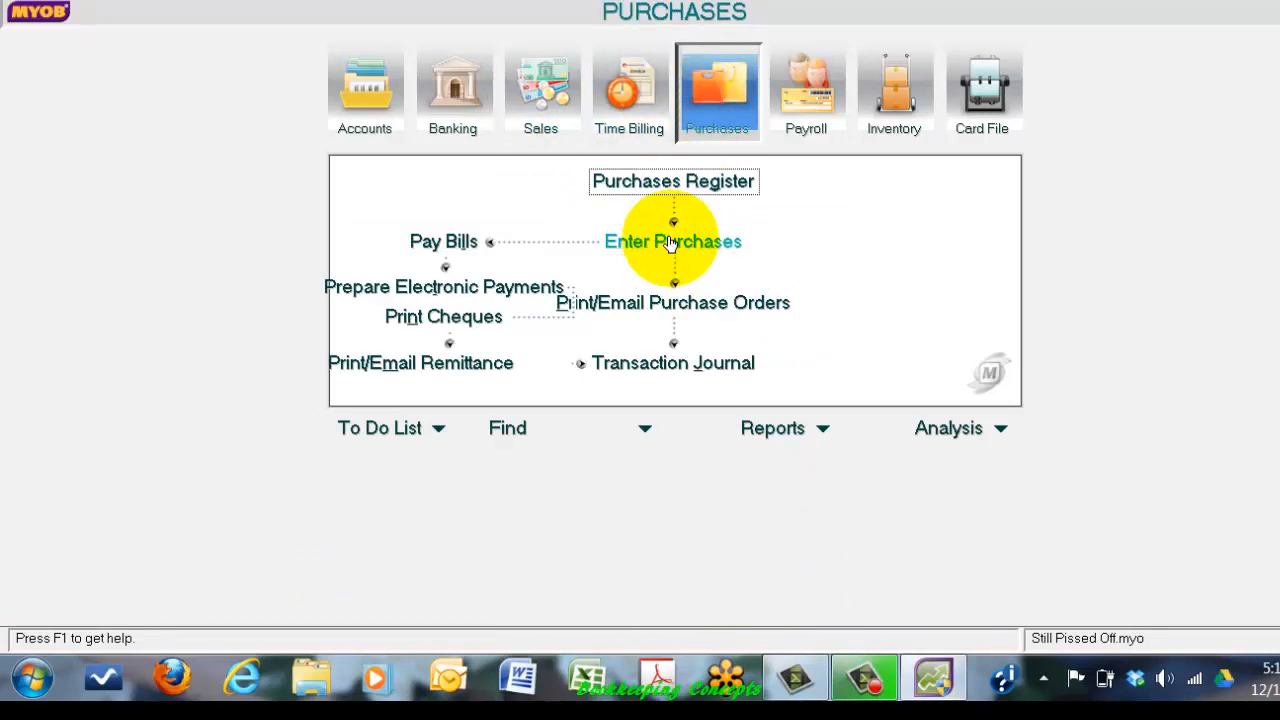
left_click(671, 248)
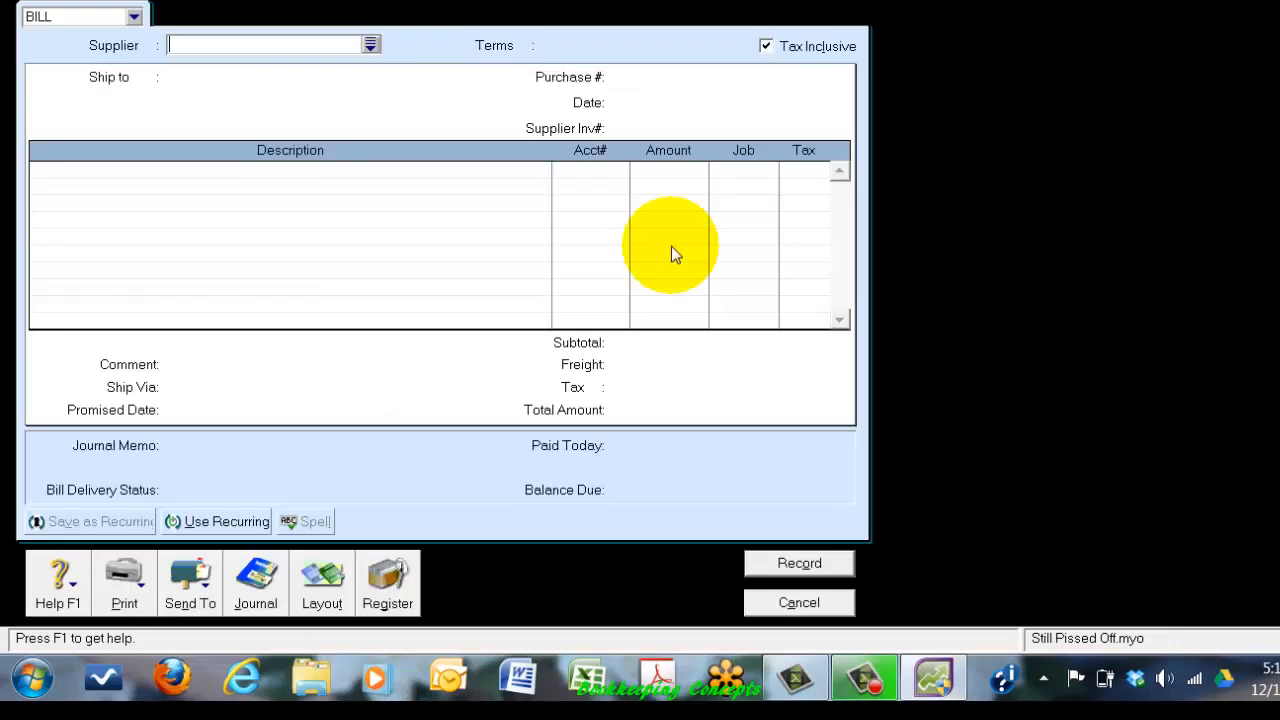
left_click(370, 46)
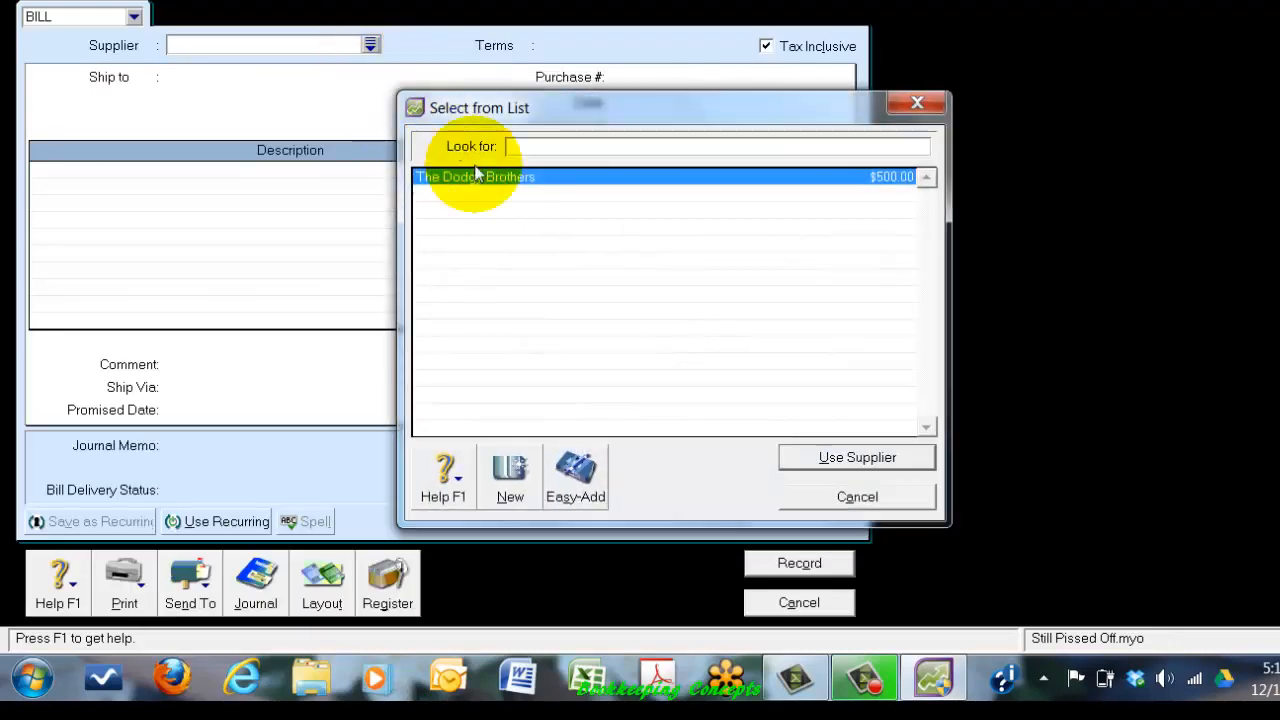
left_click(858, 458)
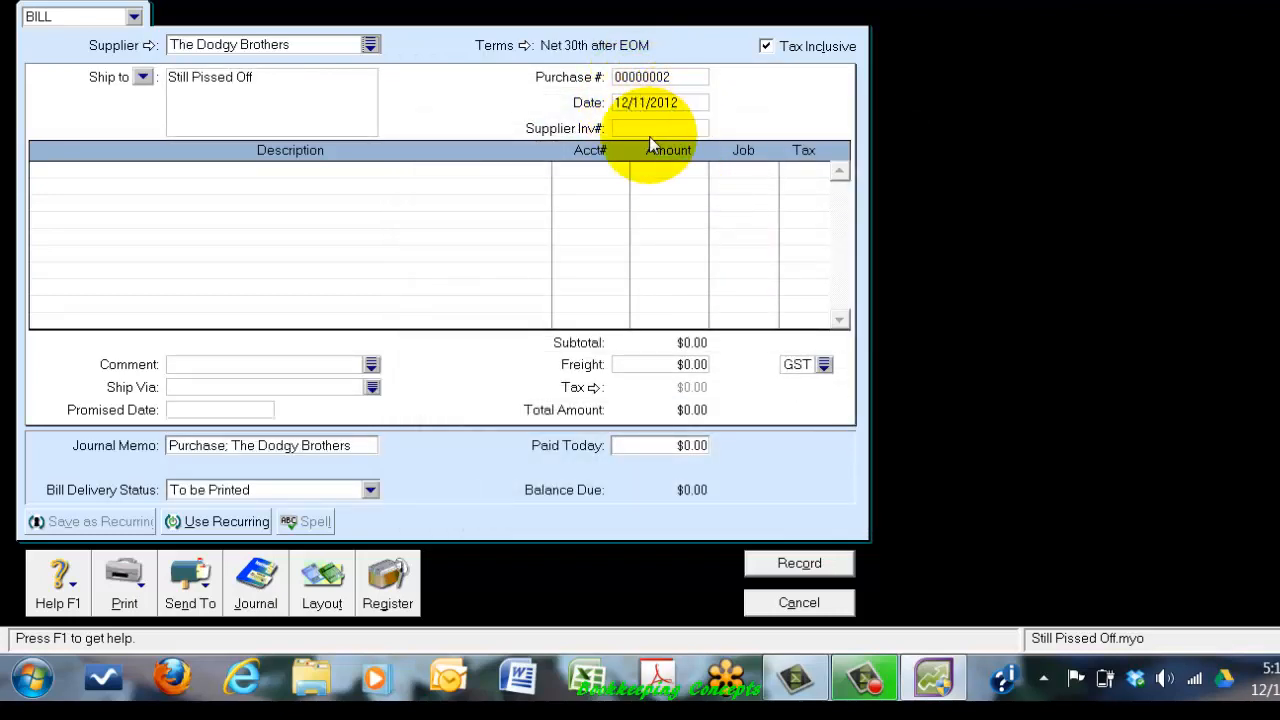
Add a bill line described as "purchases" and allocate it to account 5-1100 Purchases Type A
left_click(66, 177)
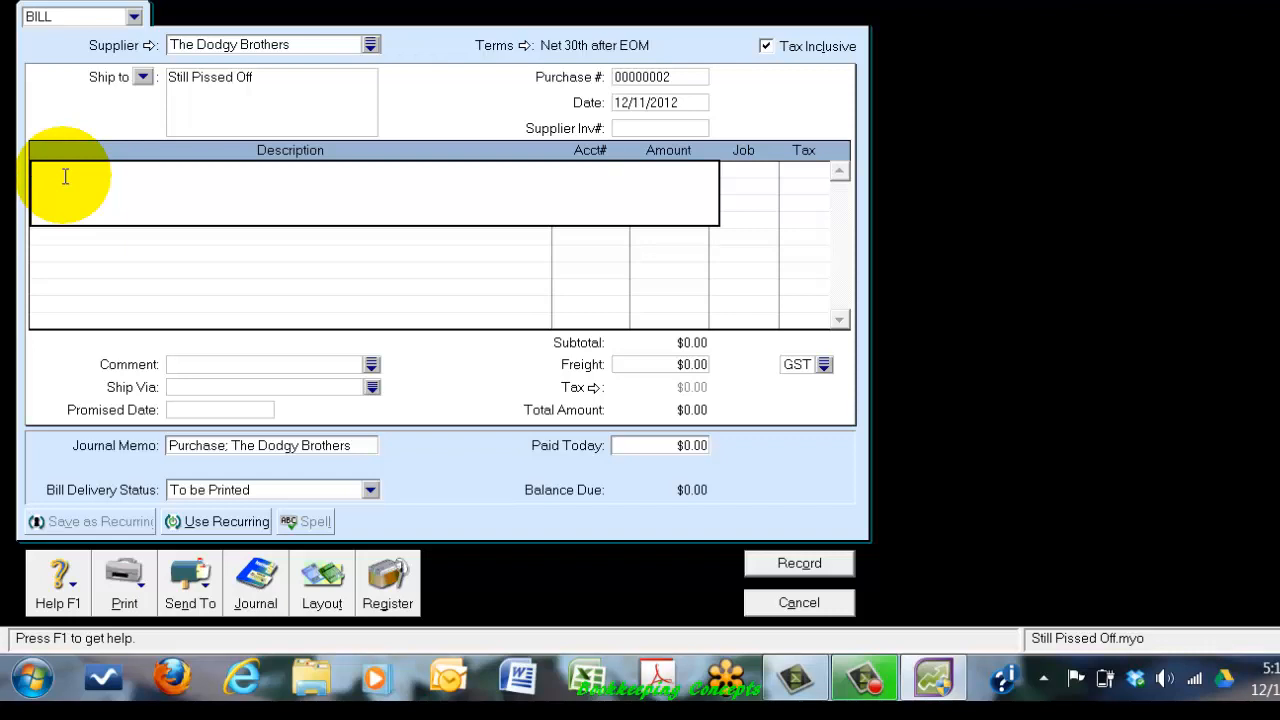
type("purchases")
key("Tab")
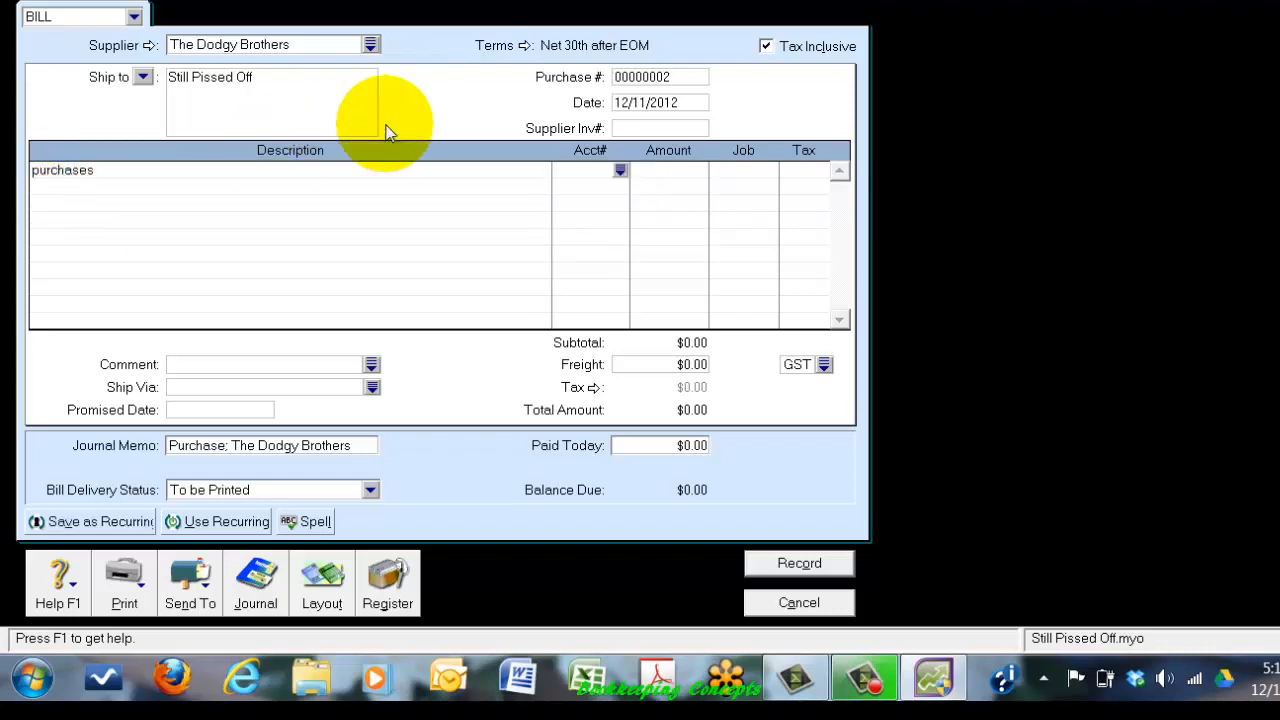
left_click(621, 171)
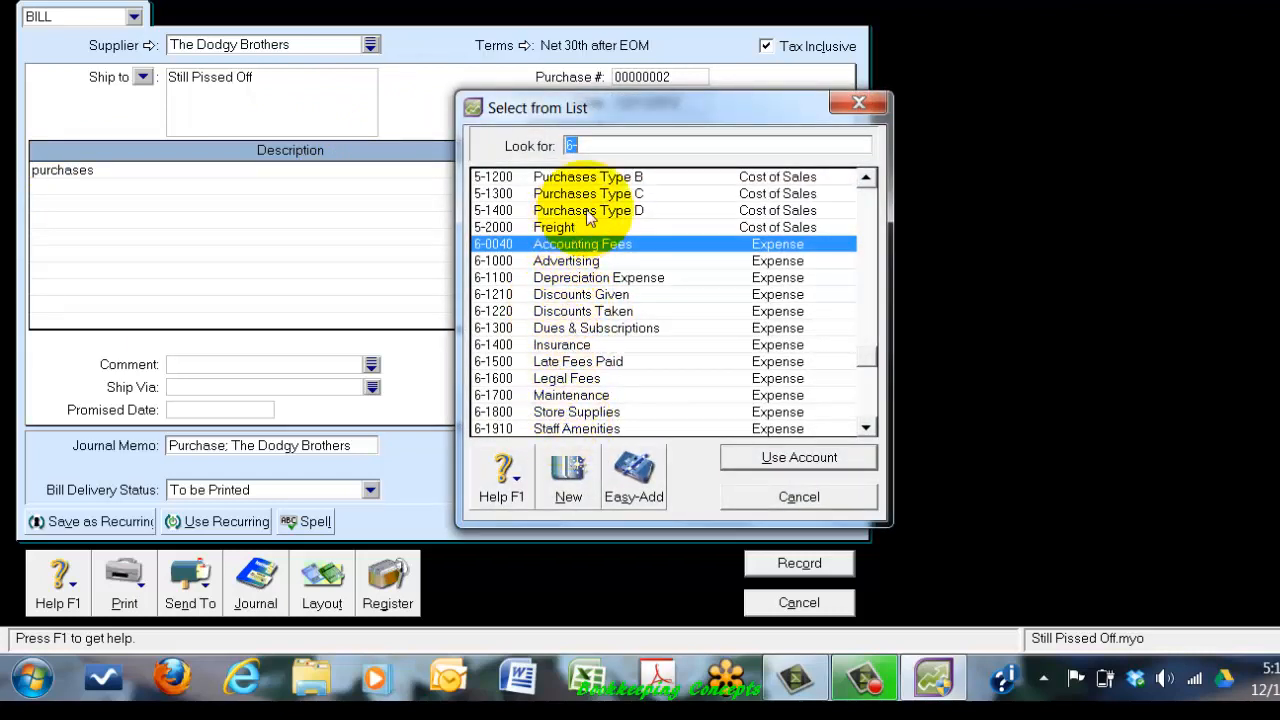
left_click(865, 177)
left_click(865, 177)
left_click(865, 177)
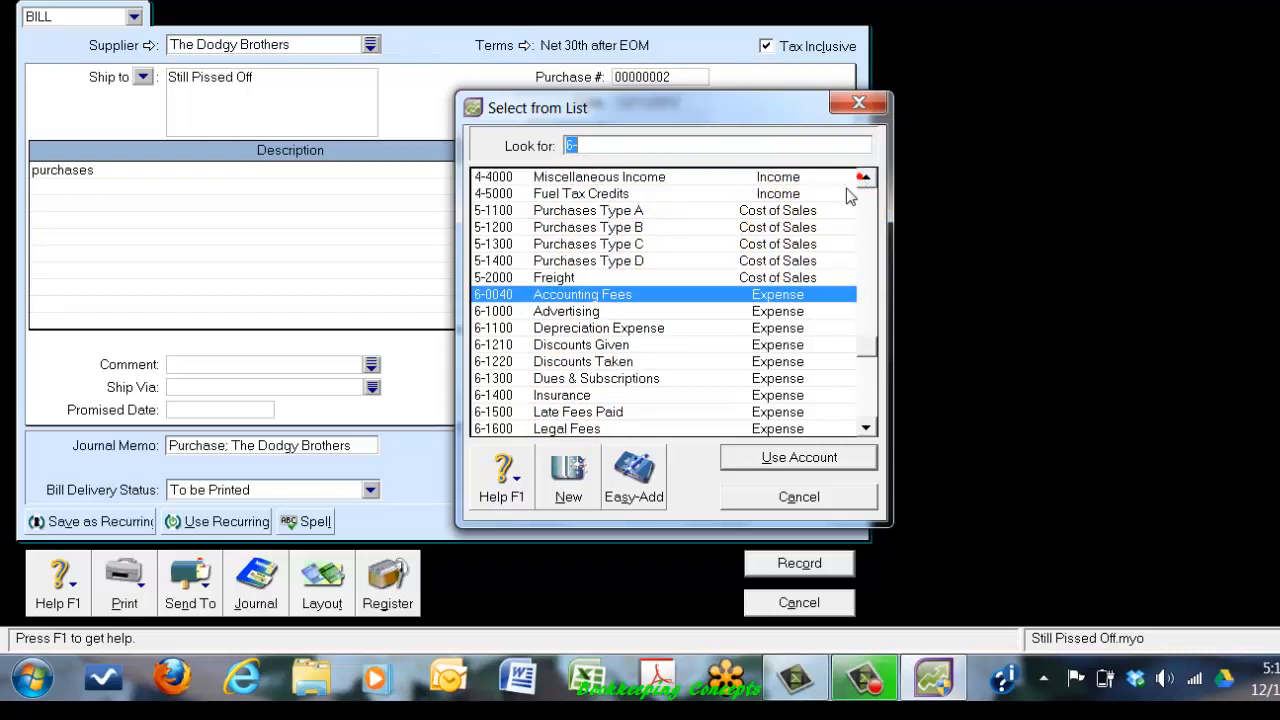
left_click(588, 210)
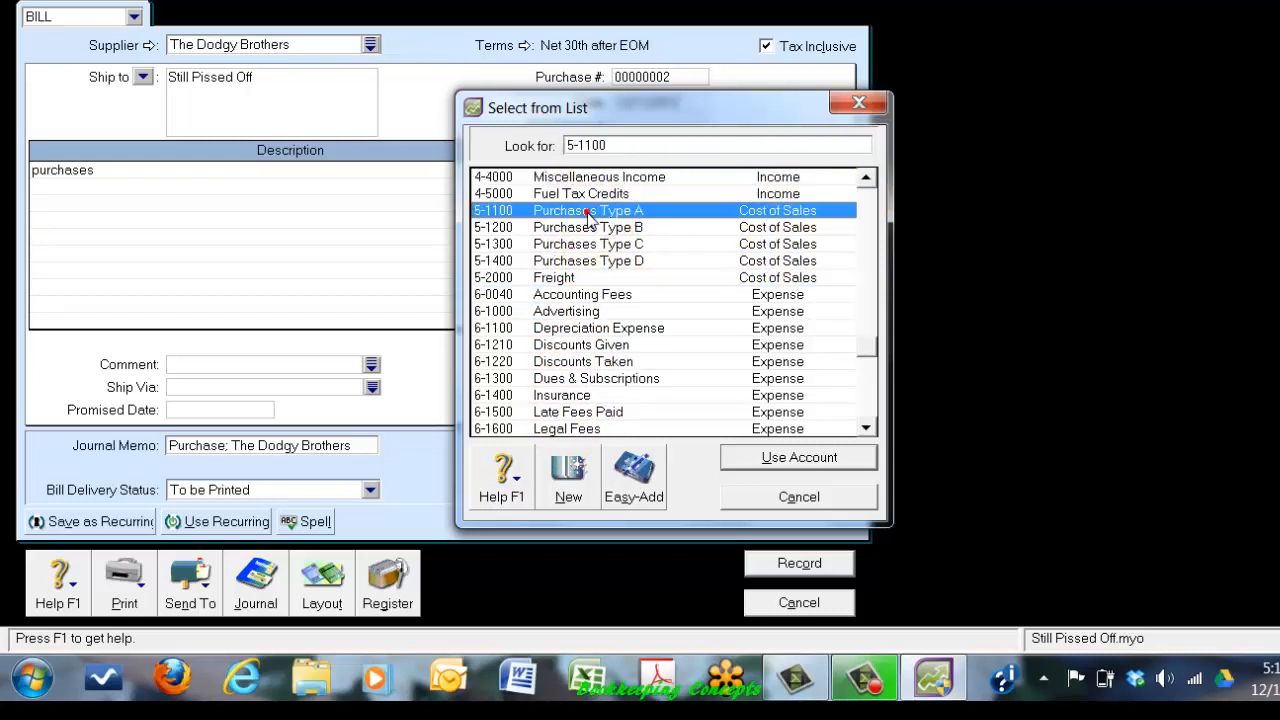
left_click(790, 458)
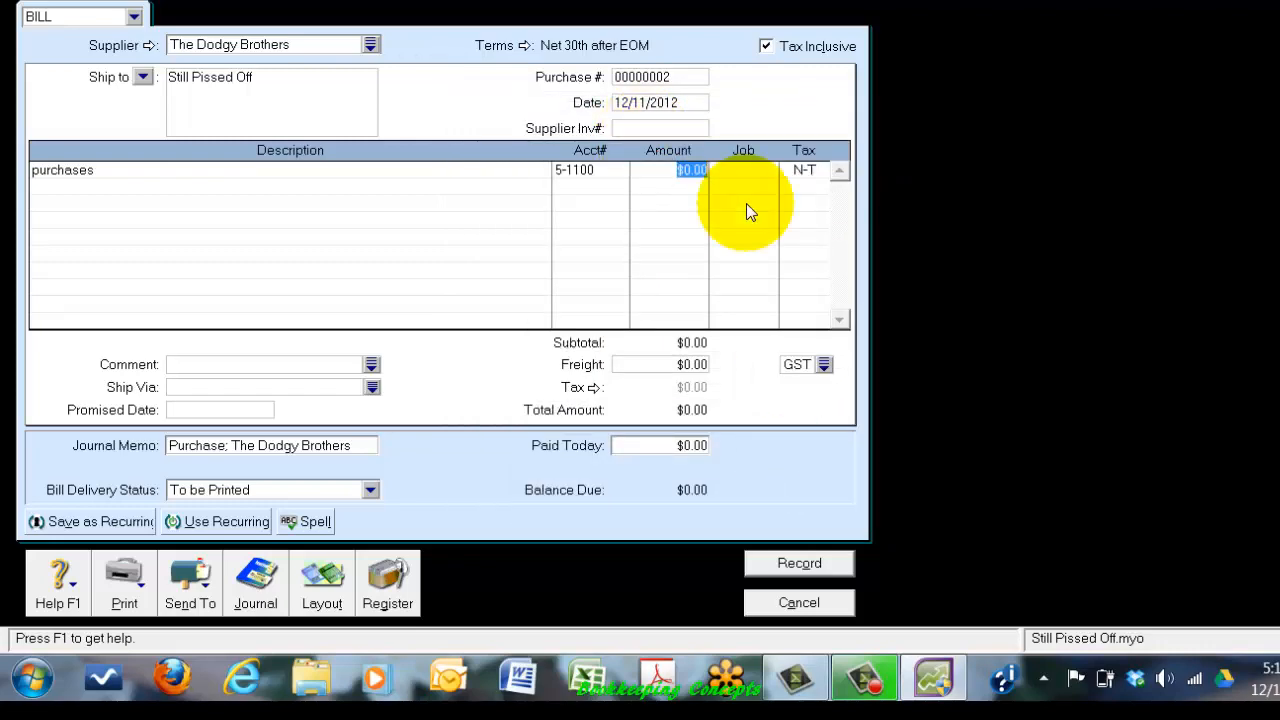
Set the purchases line's amount to $150.00 and its tax code to GST
type("150")
key("Tab")
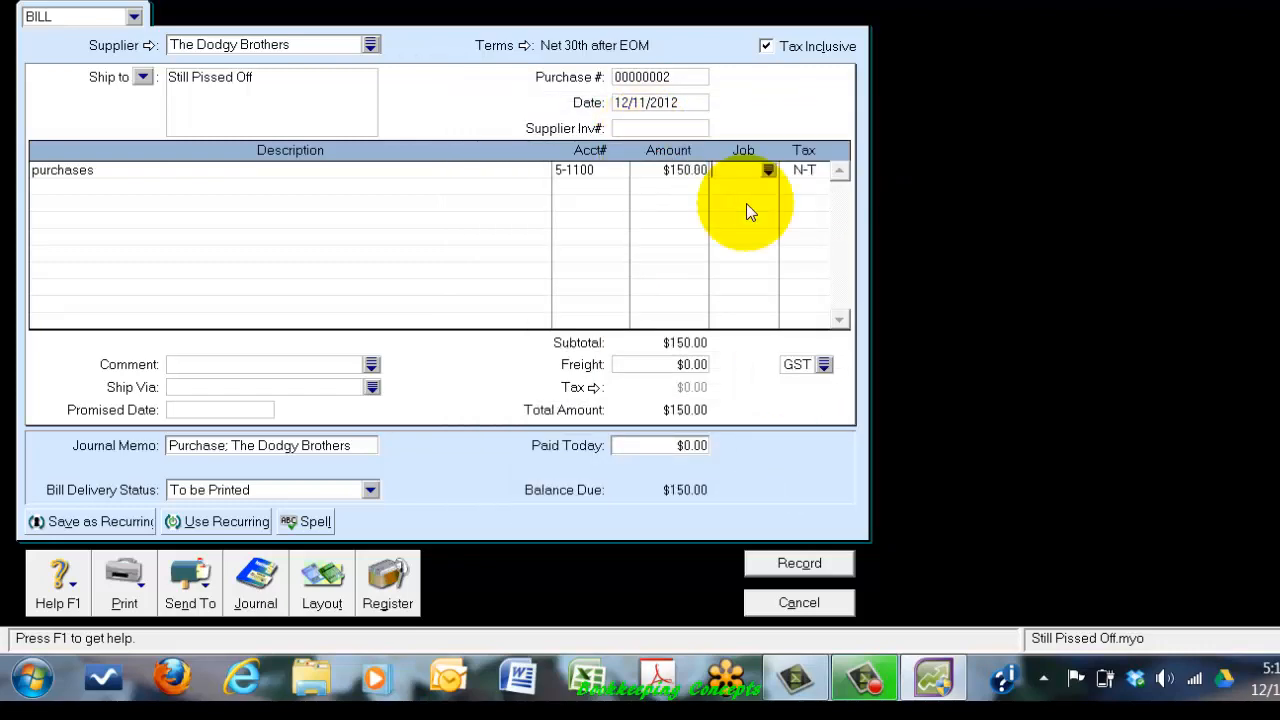
left_click(808, 172)
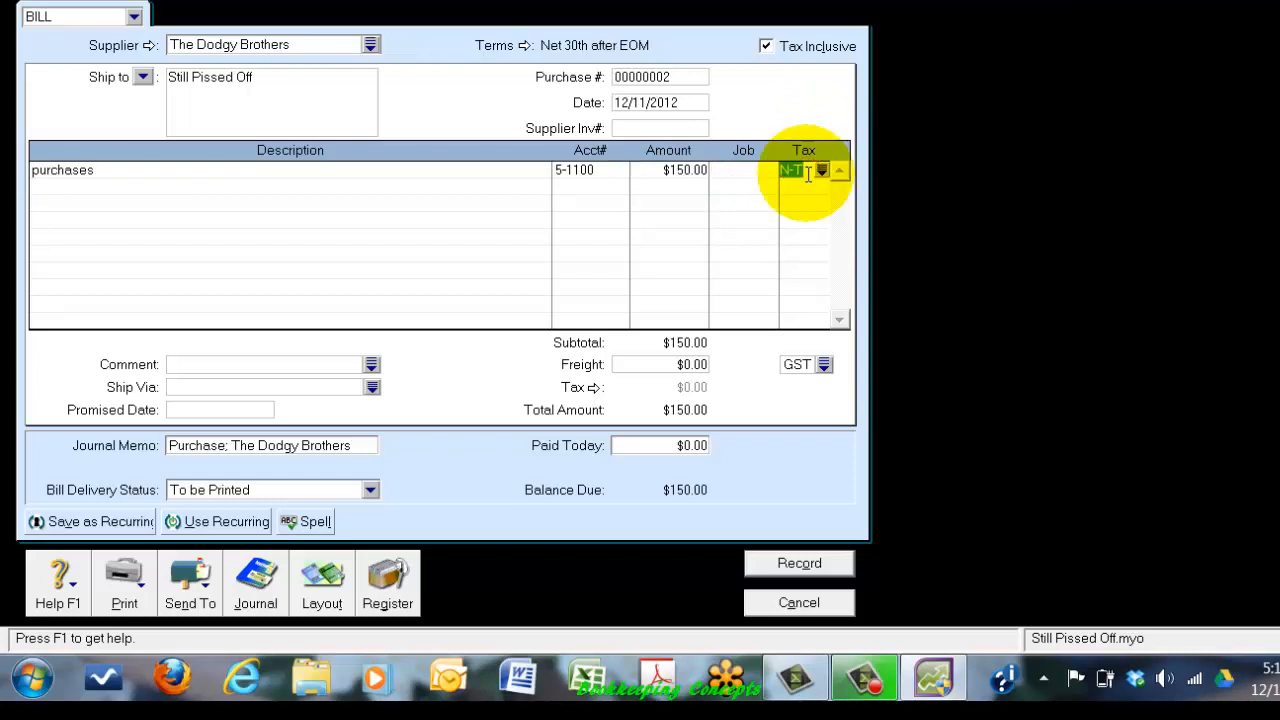
type("GST")
key("Tab")
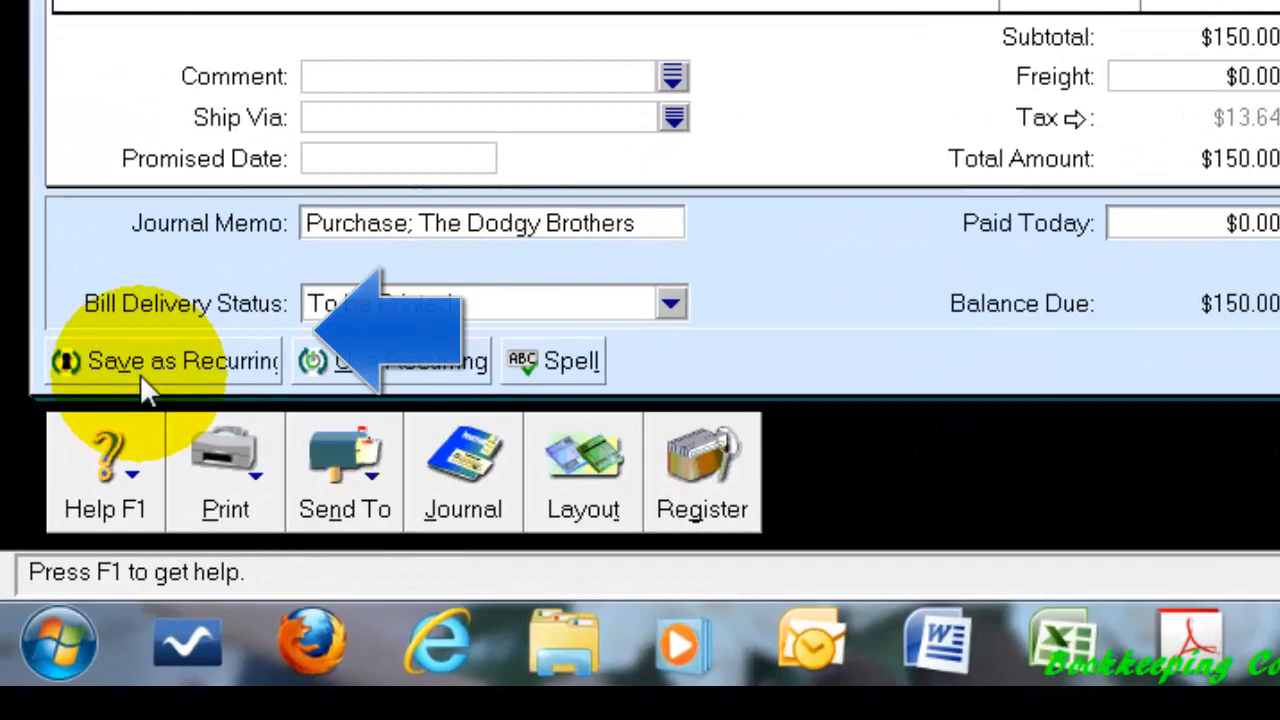
Save the bill as a monthly recurring transaction named The Dodgy Brothers, declining the suggested tax code change
left_click(77, 527)
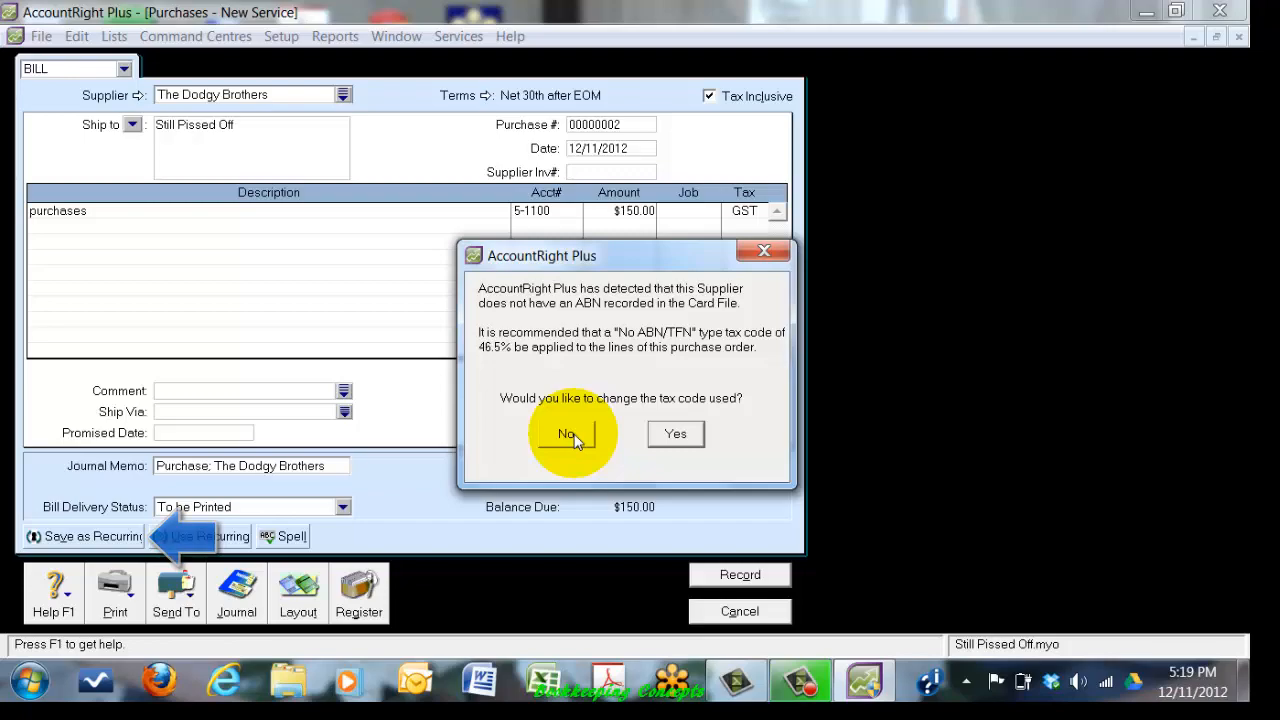
left_click(567, 433)
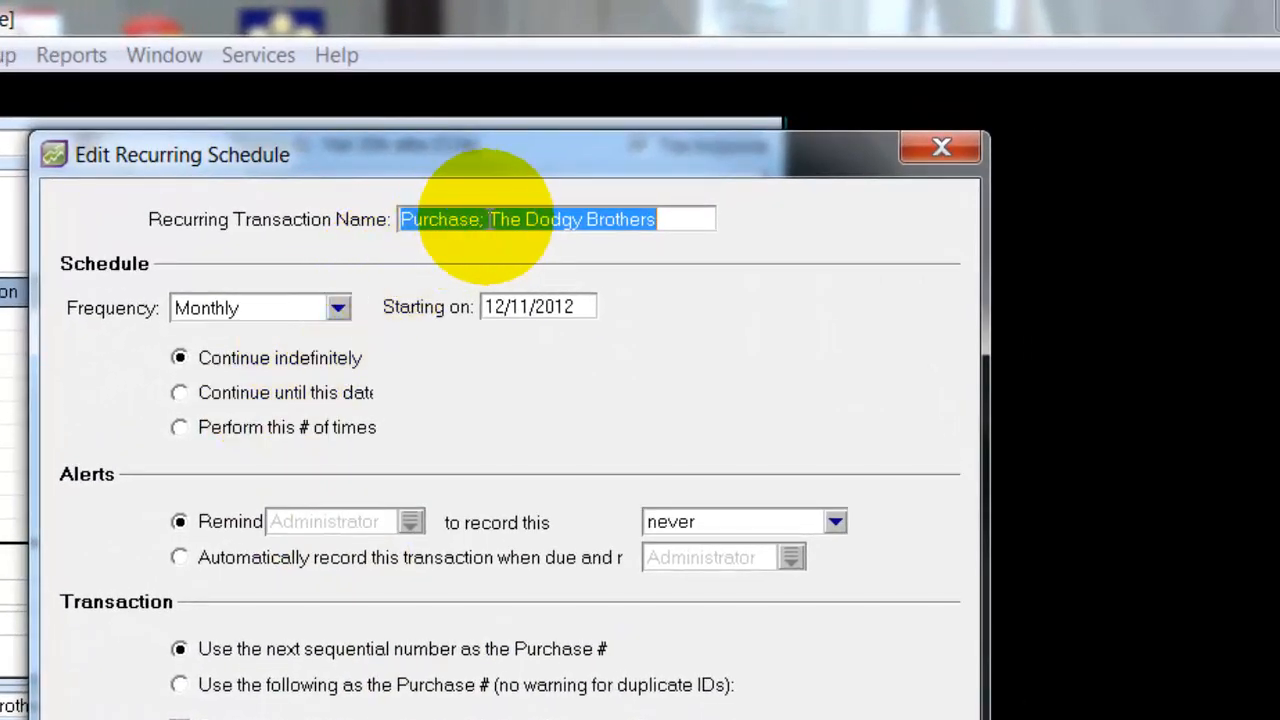
left_click(488, 219)
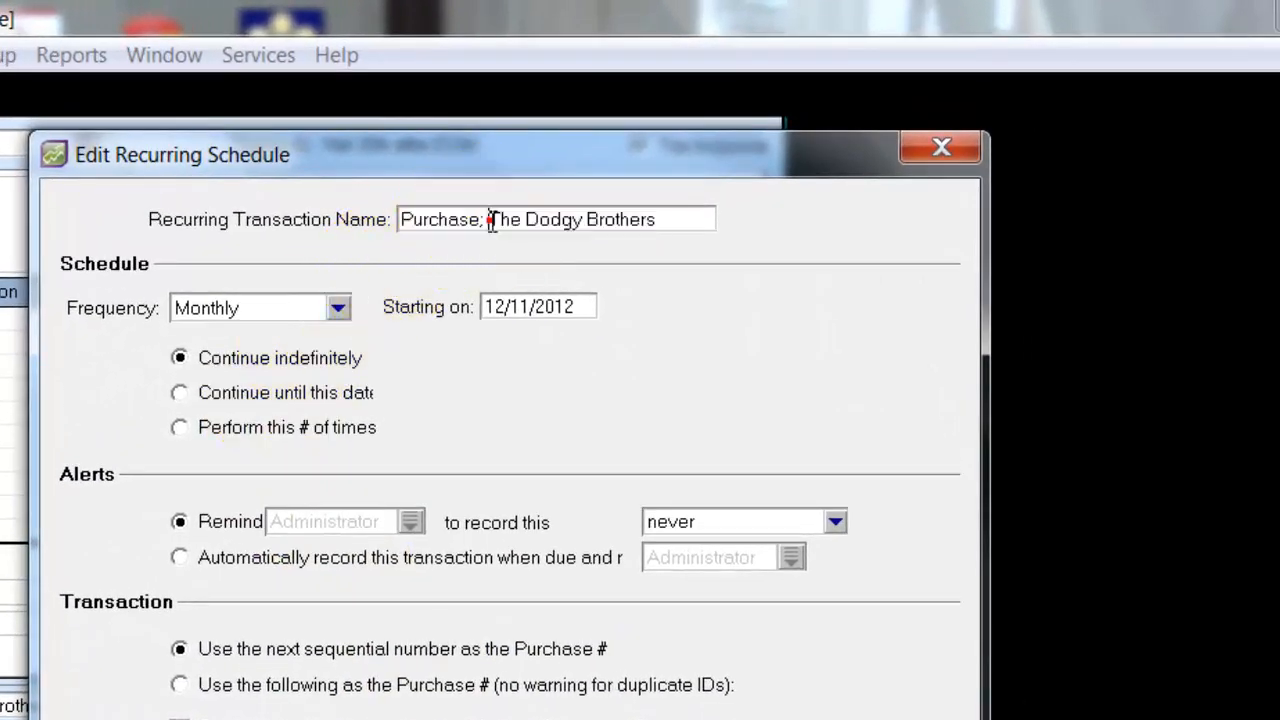
key("BackSpace")
key("BackSpace")
key("BackSpace")
key("BackSpace")
key("BackSpace")
key("BackSpace")
key("BackSpace")
key("BackSpace")
key("BackSpace")
key("BackSpace")
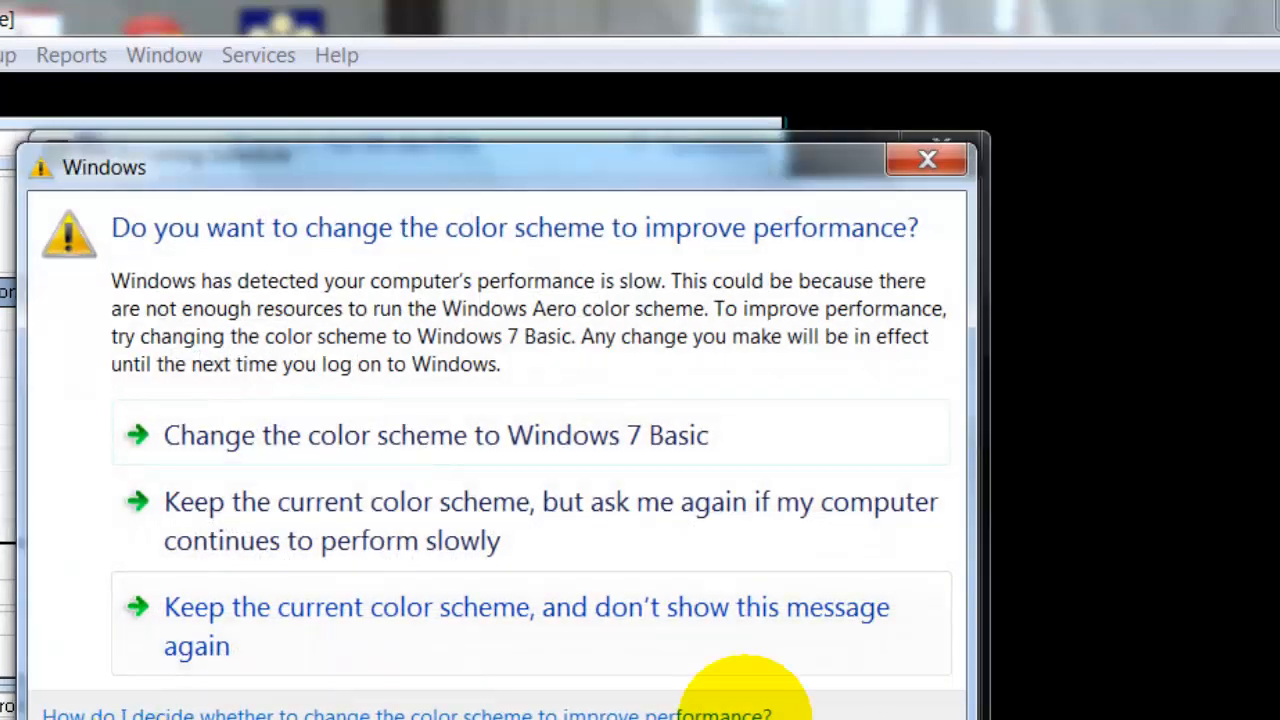
left_click(924, 148)
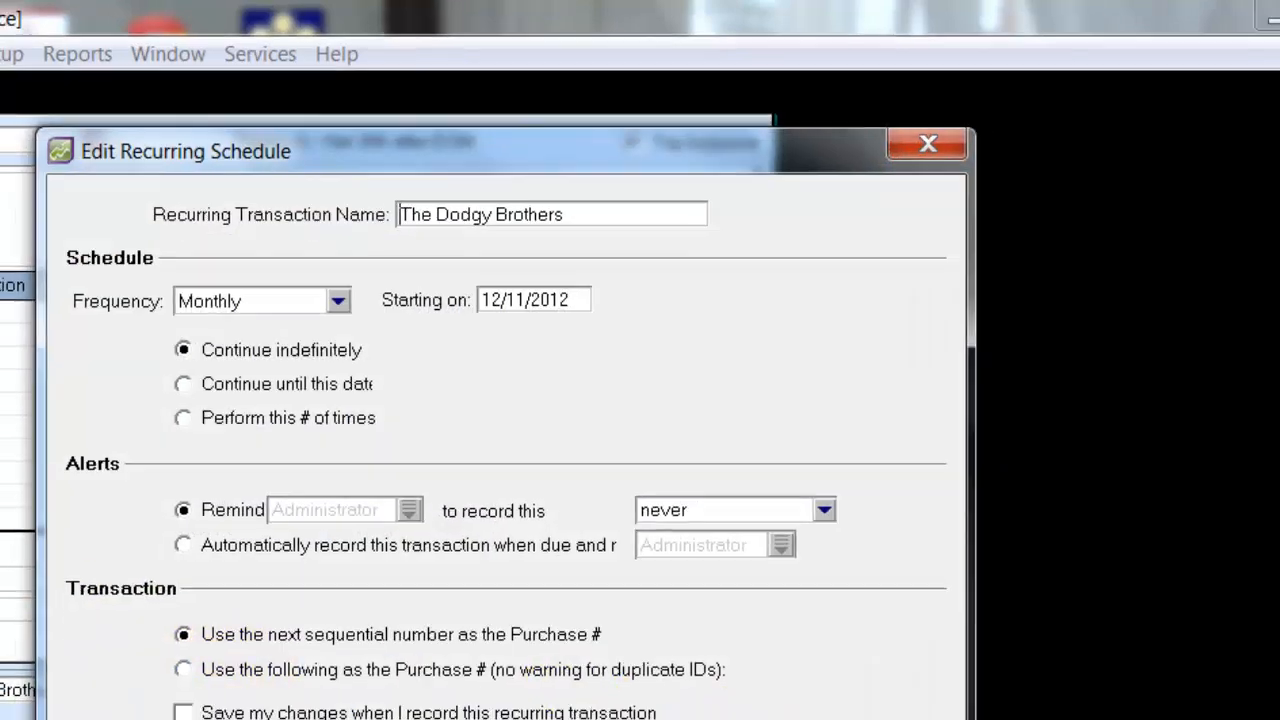
left_click(735, 622)
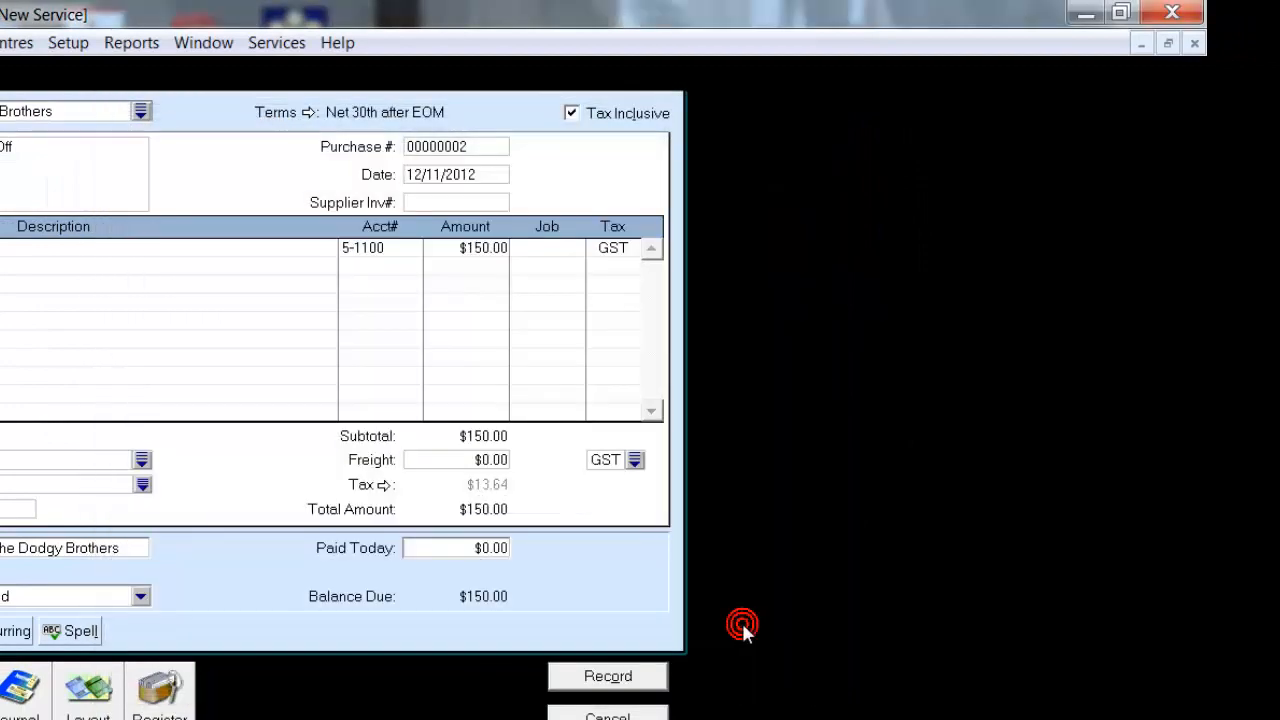
Record The Dodgy Brothers bill without changing its tax code and close the purchase entry form
left_click(618, 677)
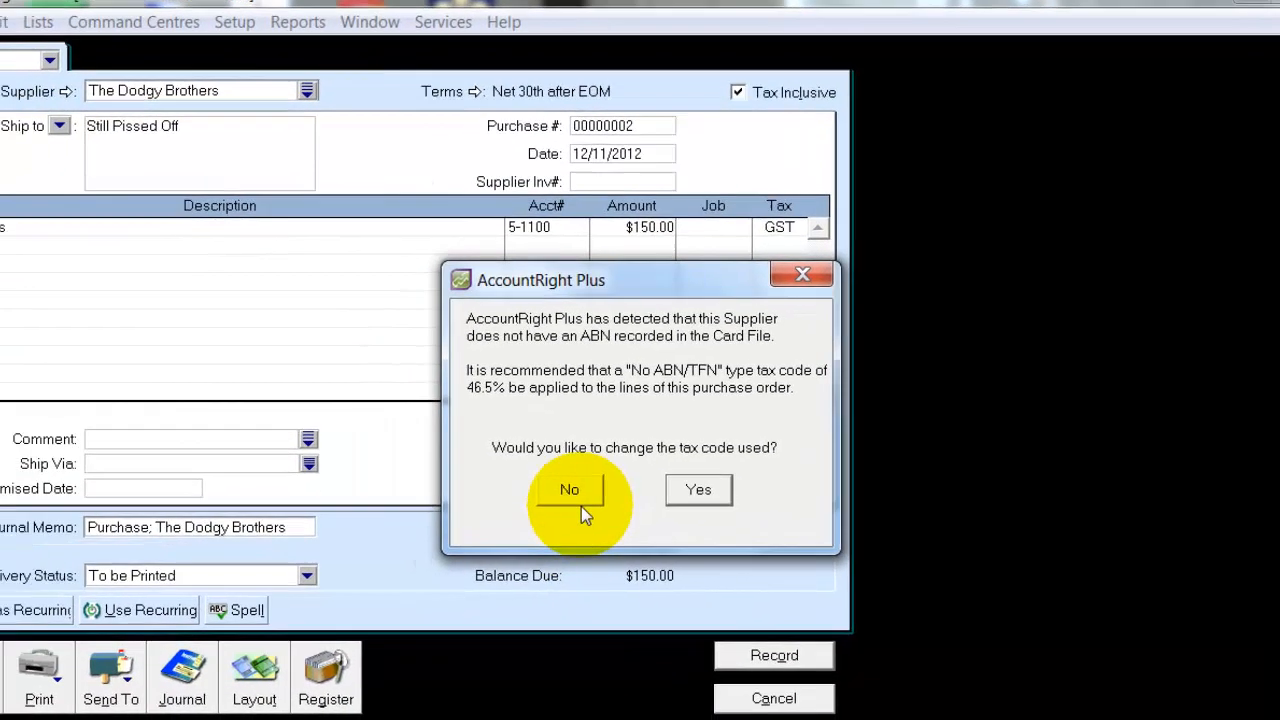
left_click(578, 498)
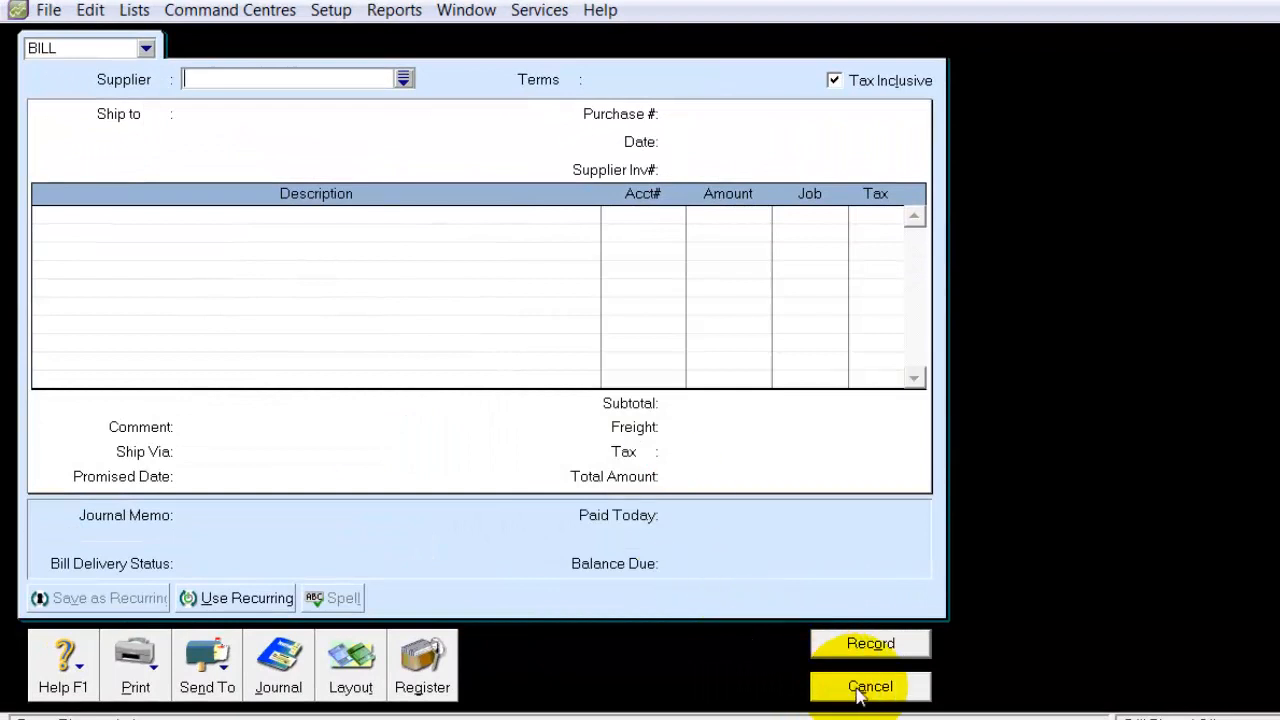
left_click(858, 690)
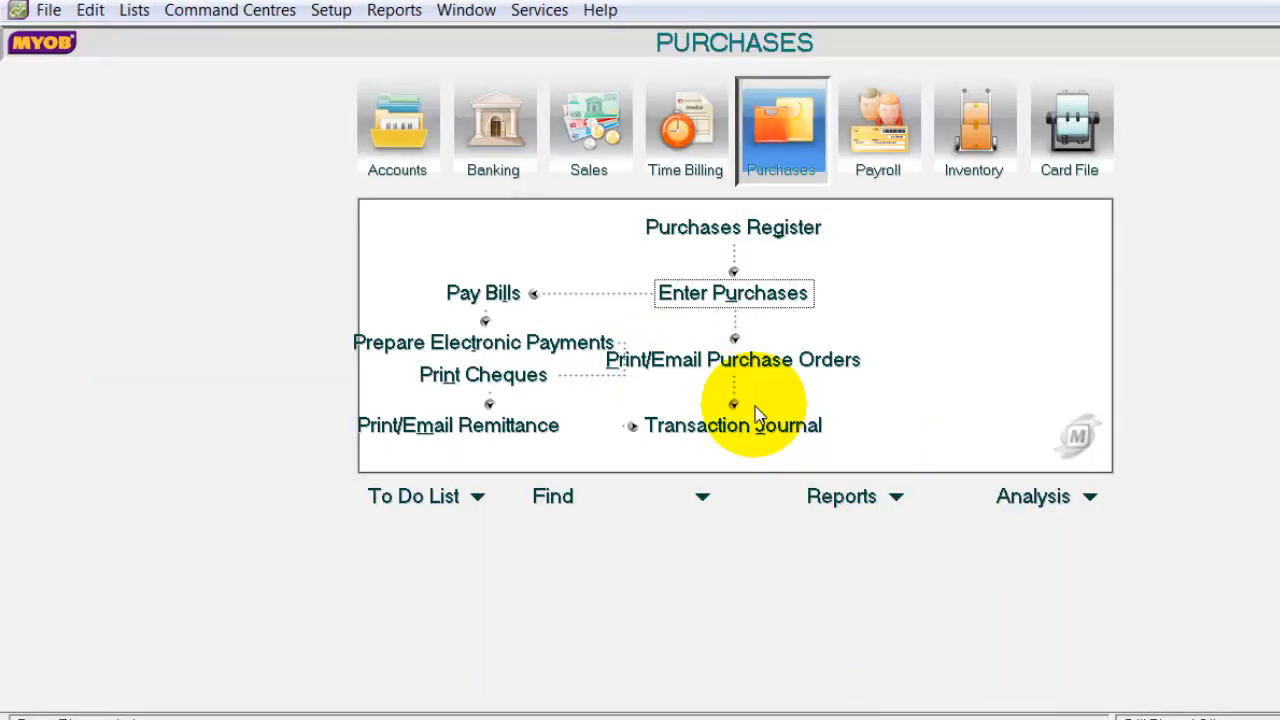
Start a new purchase from the monthly recurring transaction The Dodgy Brothers for $150.00
left_click(731, 296)
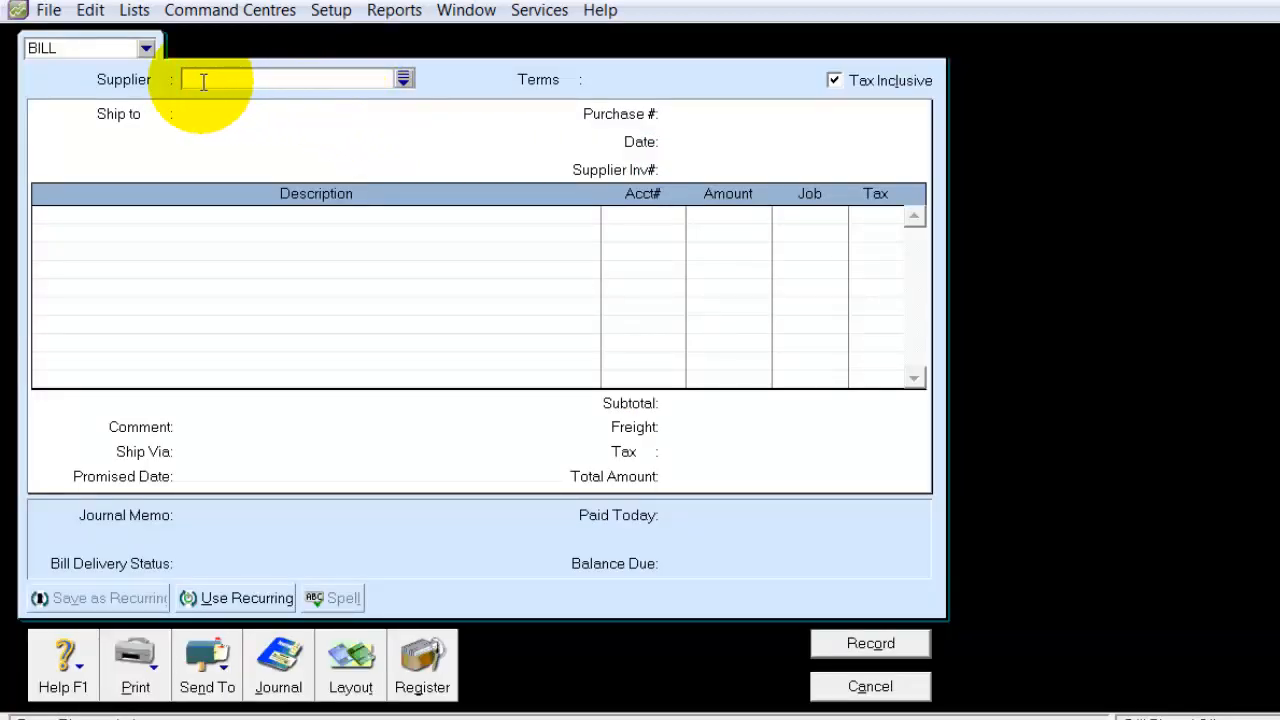
left_click(232, 600)
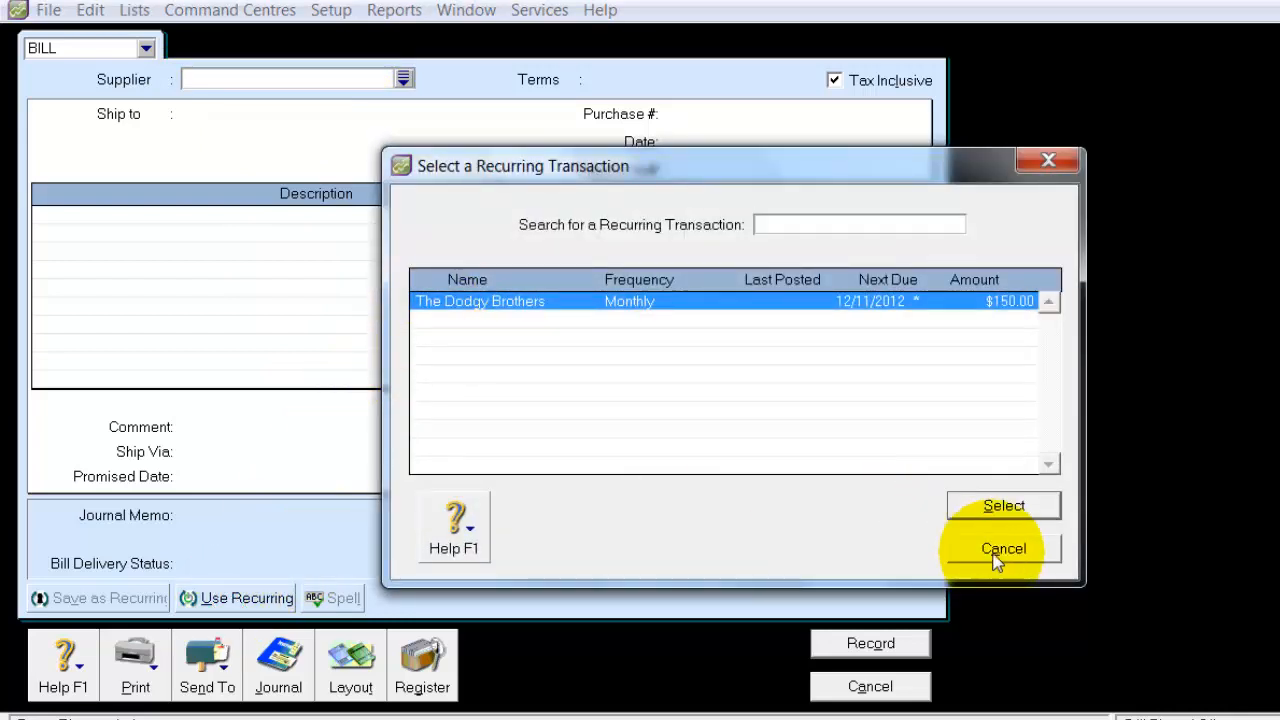
left_click(990, 505)
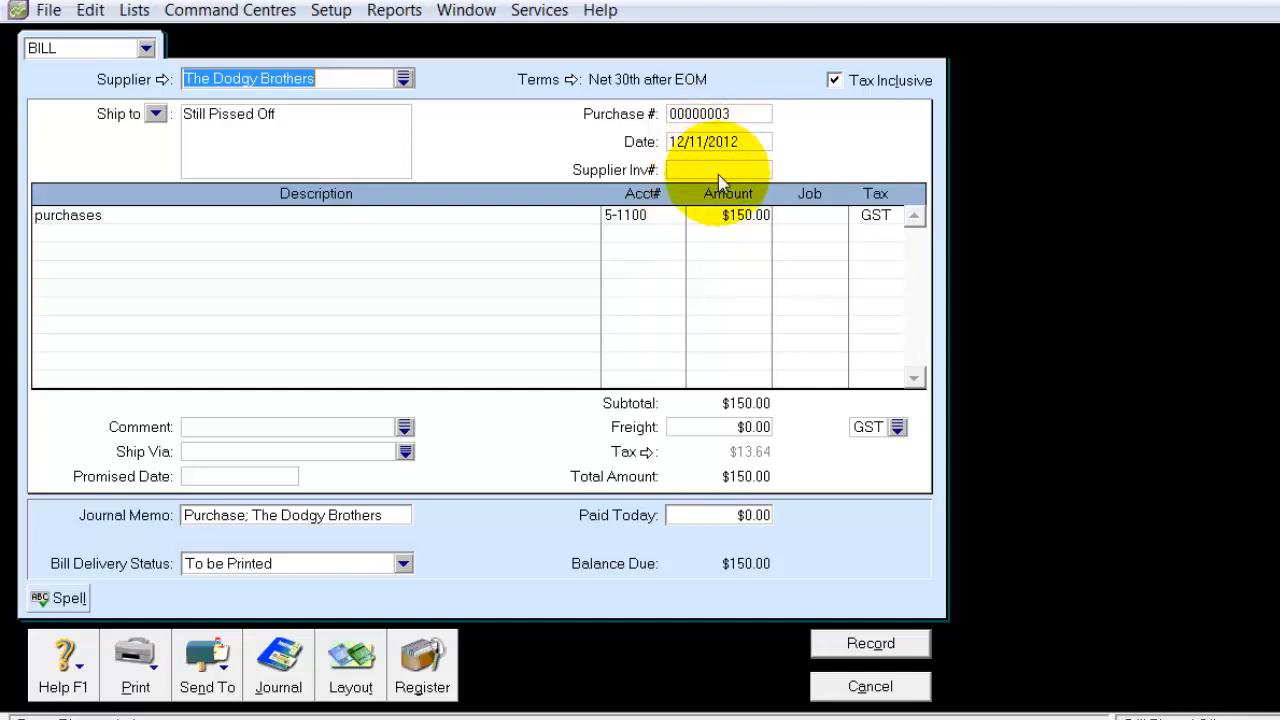
Record the recurring purchase, keeping its GST tax code, and close the purchase entry form
left_click(868, 650)
left_click(666, 470)
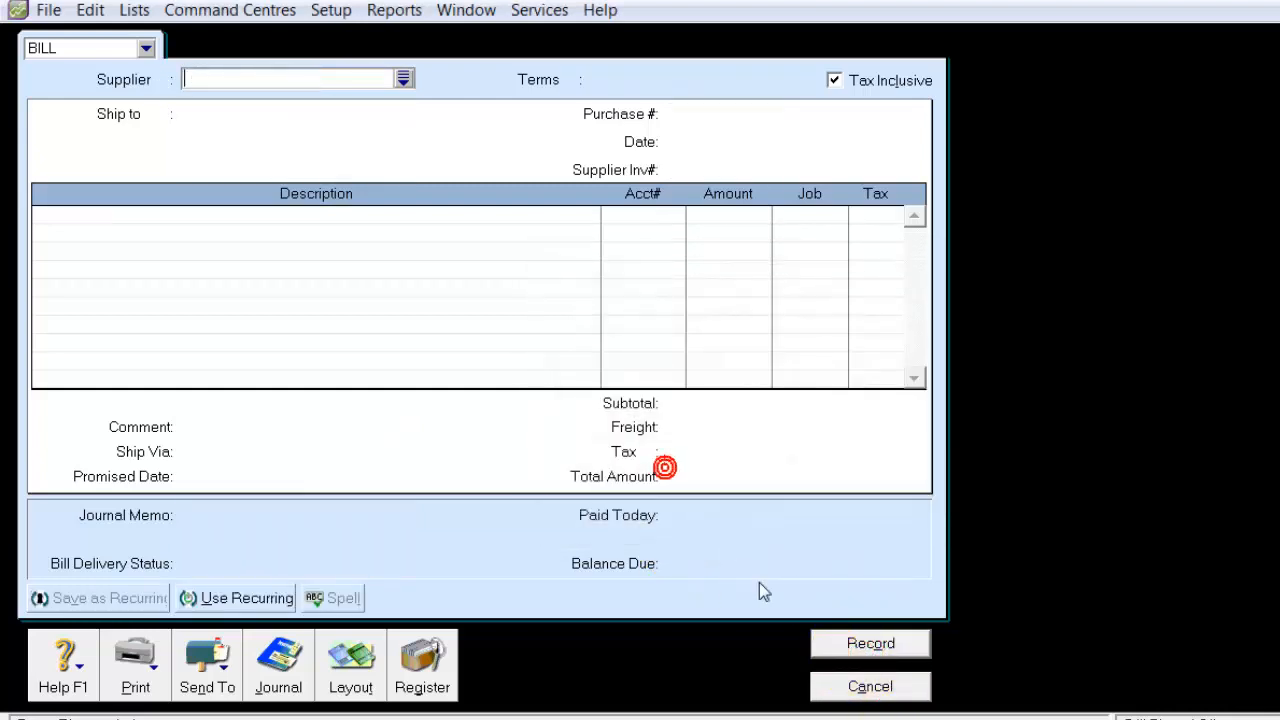
left_click(858, 684)
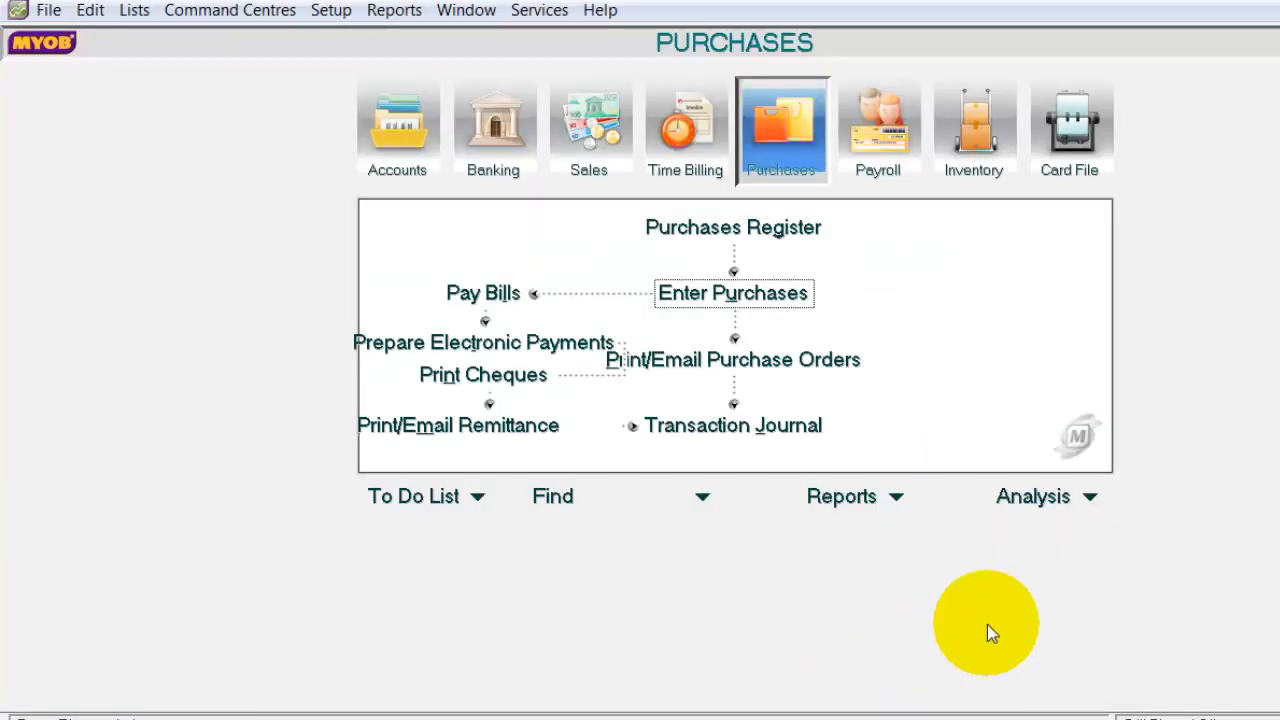